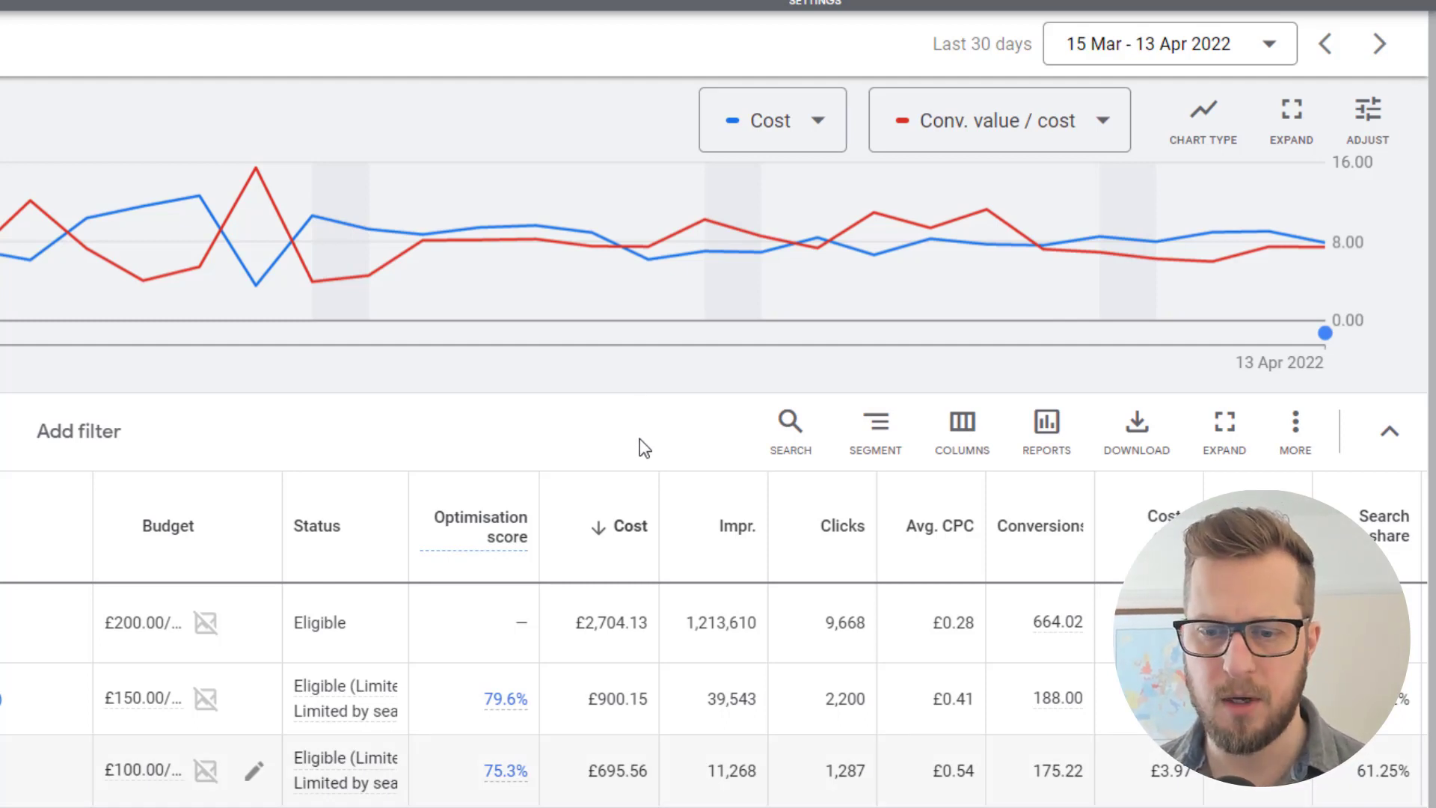
Widen the Status column so full statuses like 'Limited by search volume' show.
drag(439, 487, 539, 510)
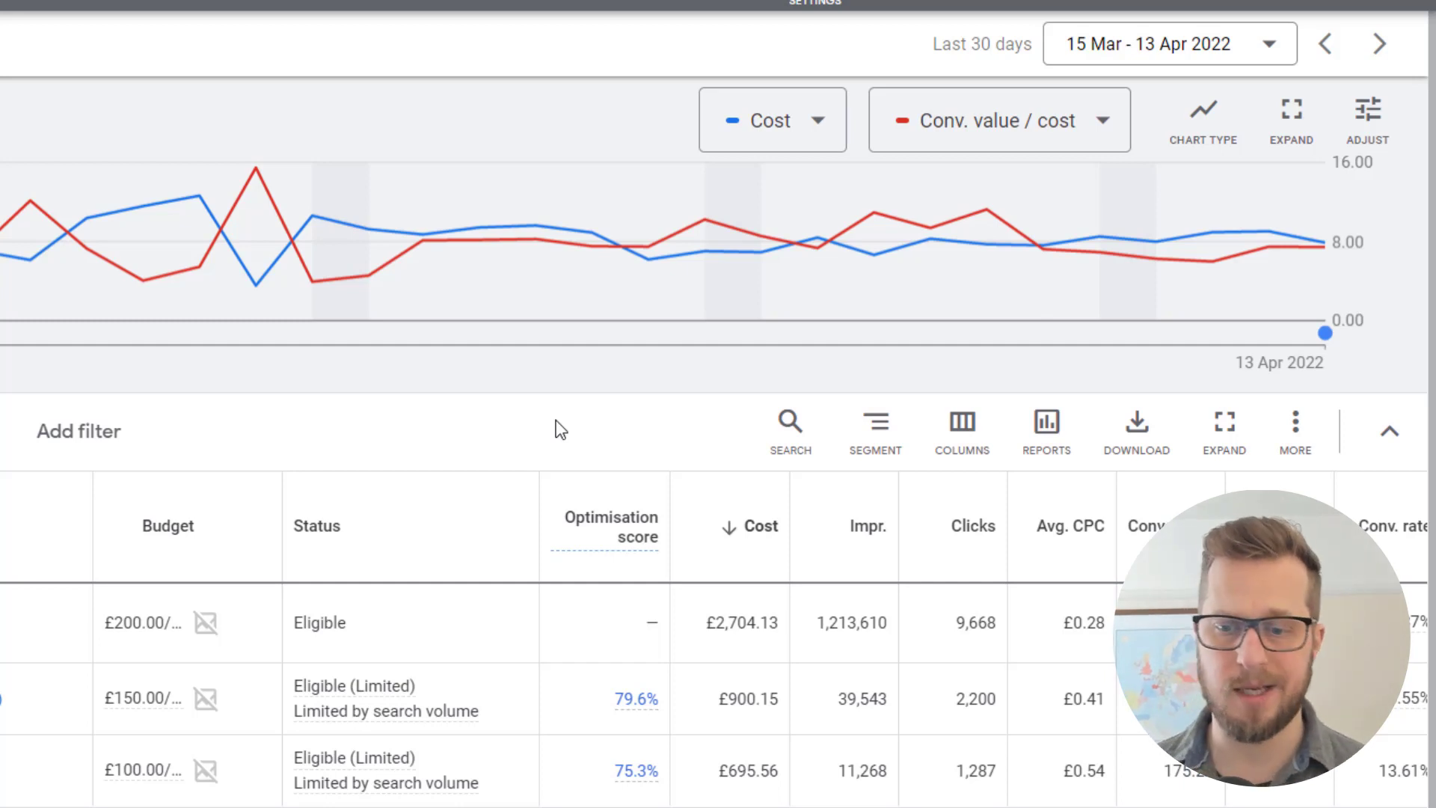
Set the date range to Last 14 days (31 Mar – 13 Apr 2022) and segment campaigns by day.
click(1197, 47)
click(868, 438)
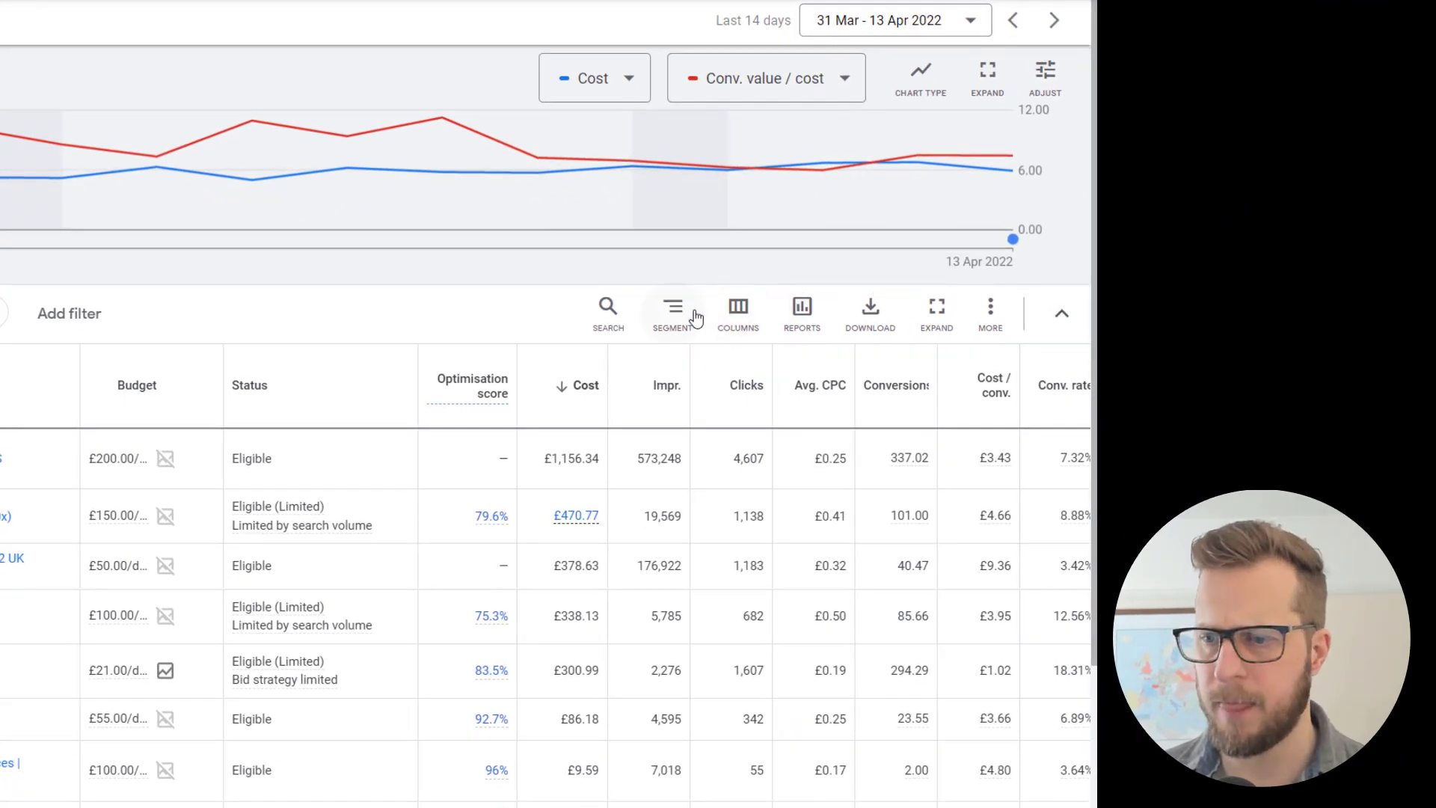
click(806, 385)
mouse_move(664, 471)
click(840, 511)
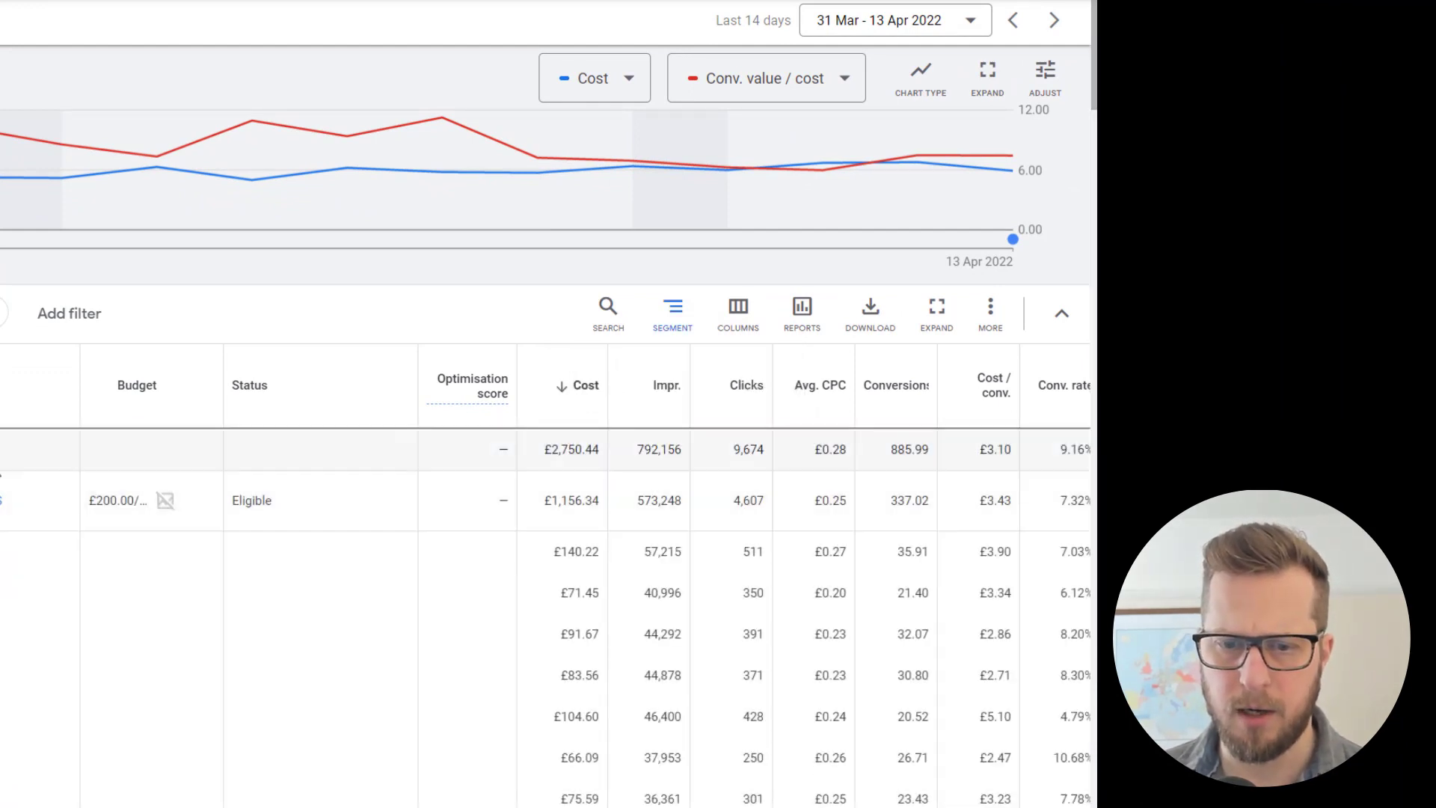
scroll(262, 612, down, 2)
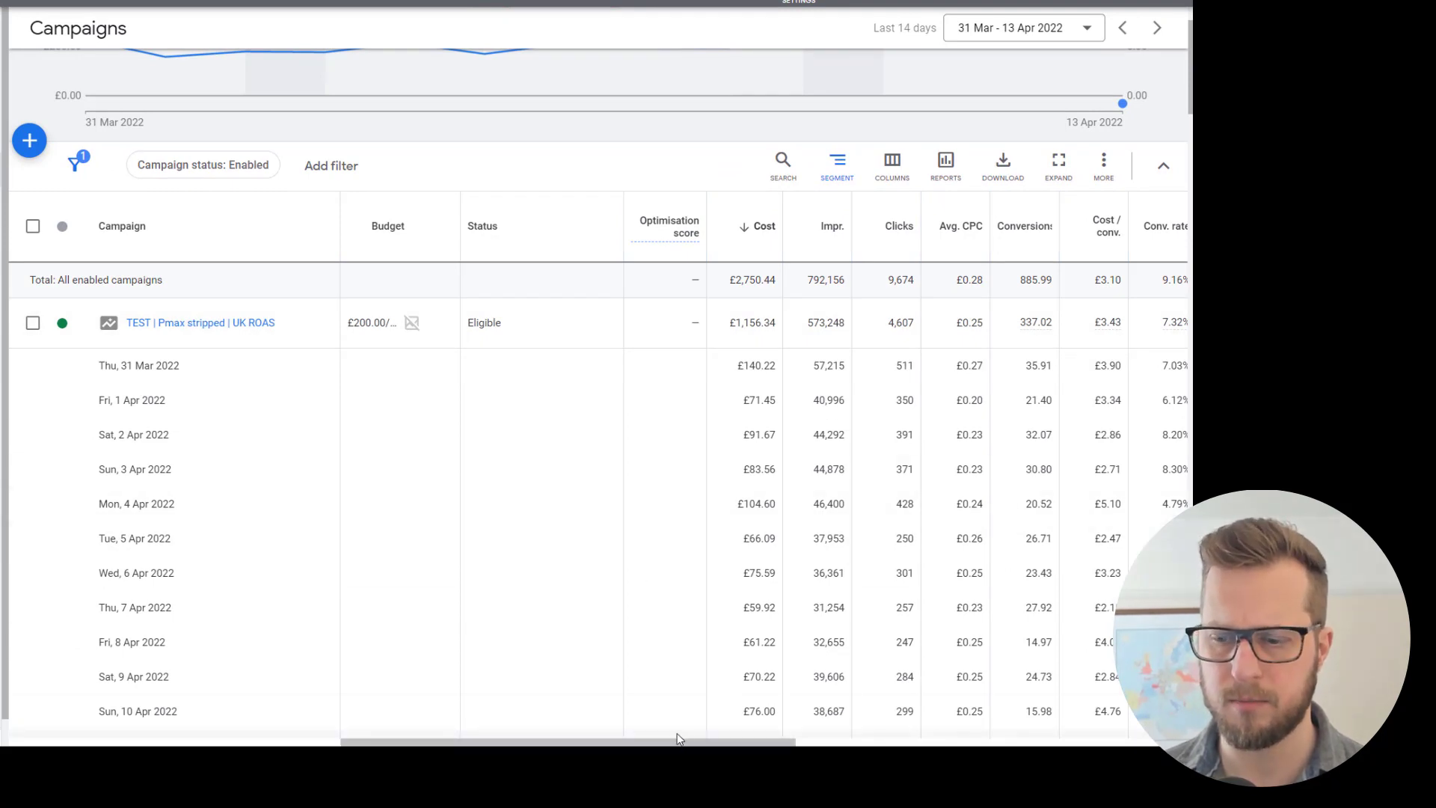
drag(680, 739, 832, 740)
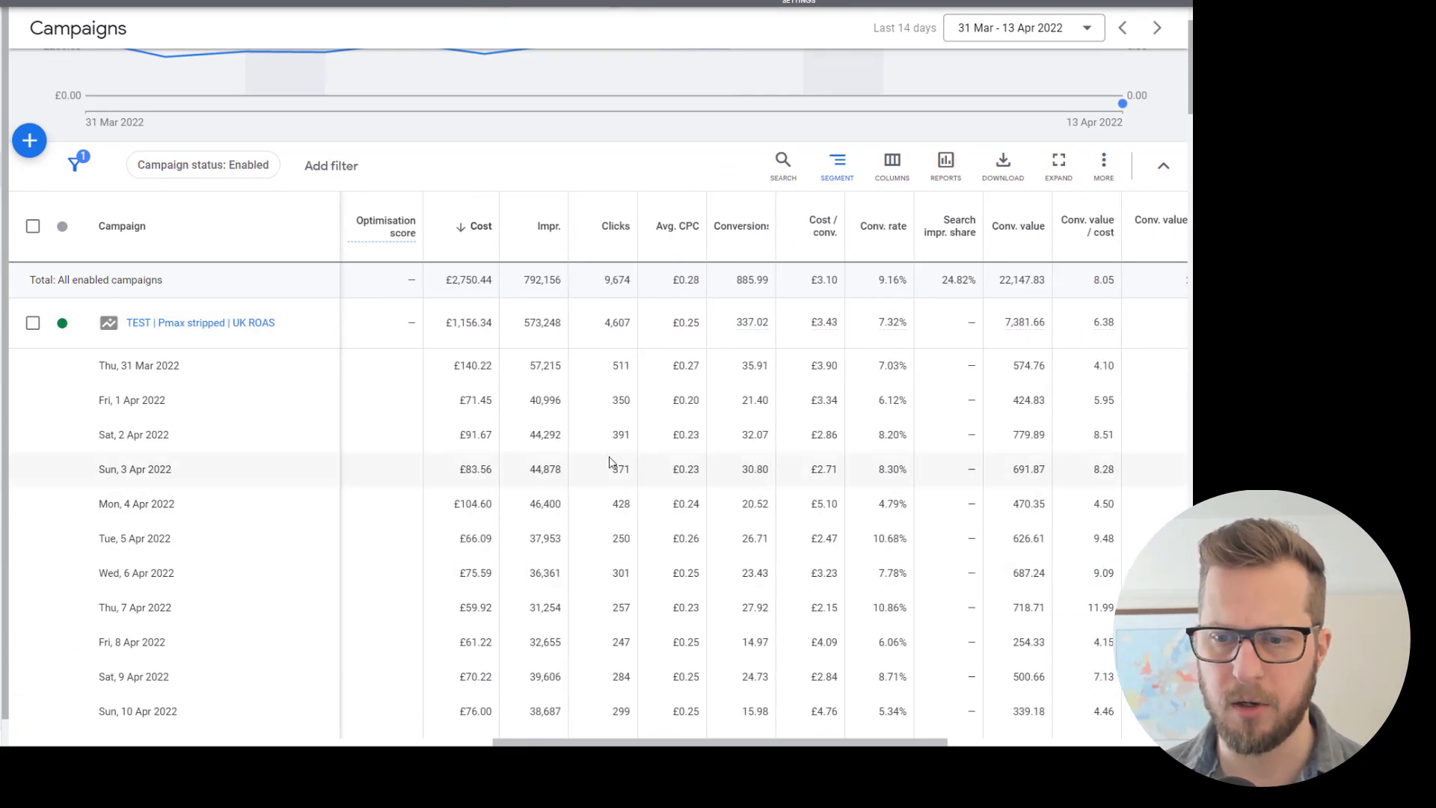
drag(453, 366, 500, 384)
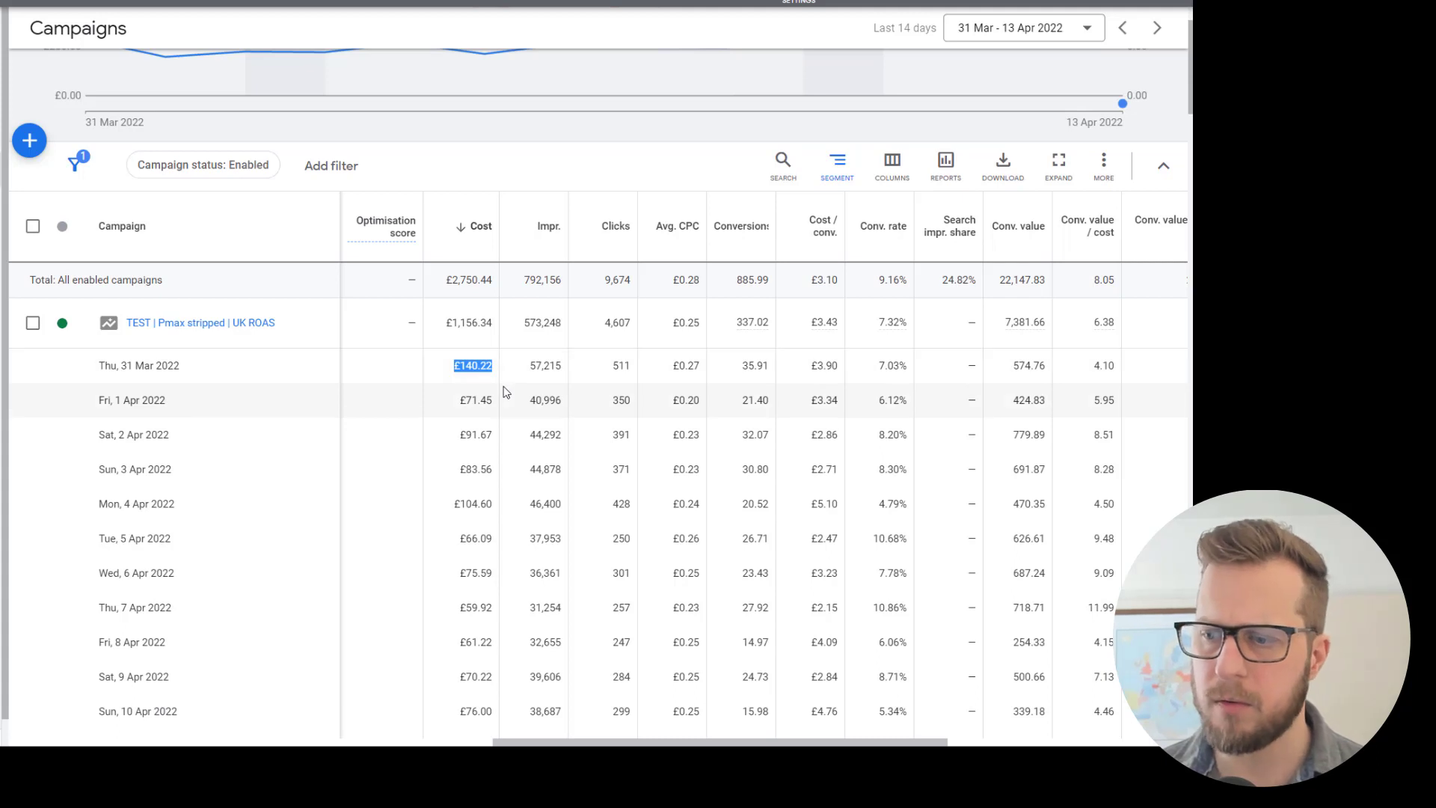
click(459, 369)
scroll(465, 419, down, 2)
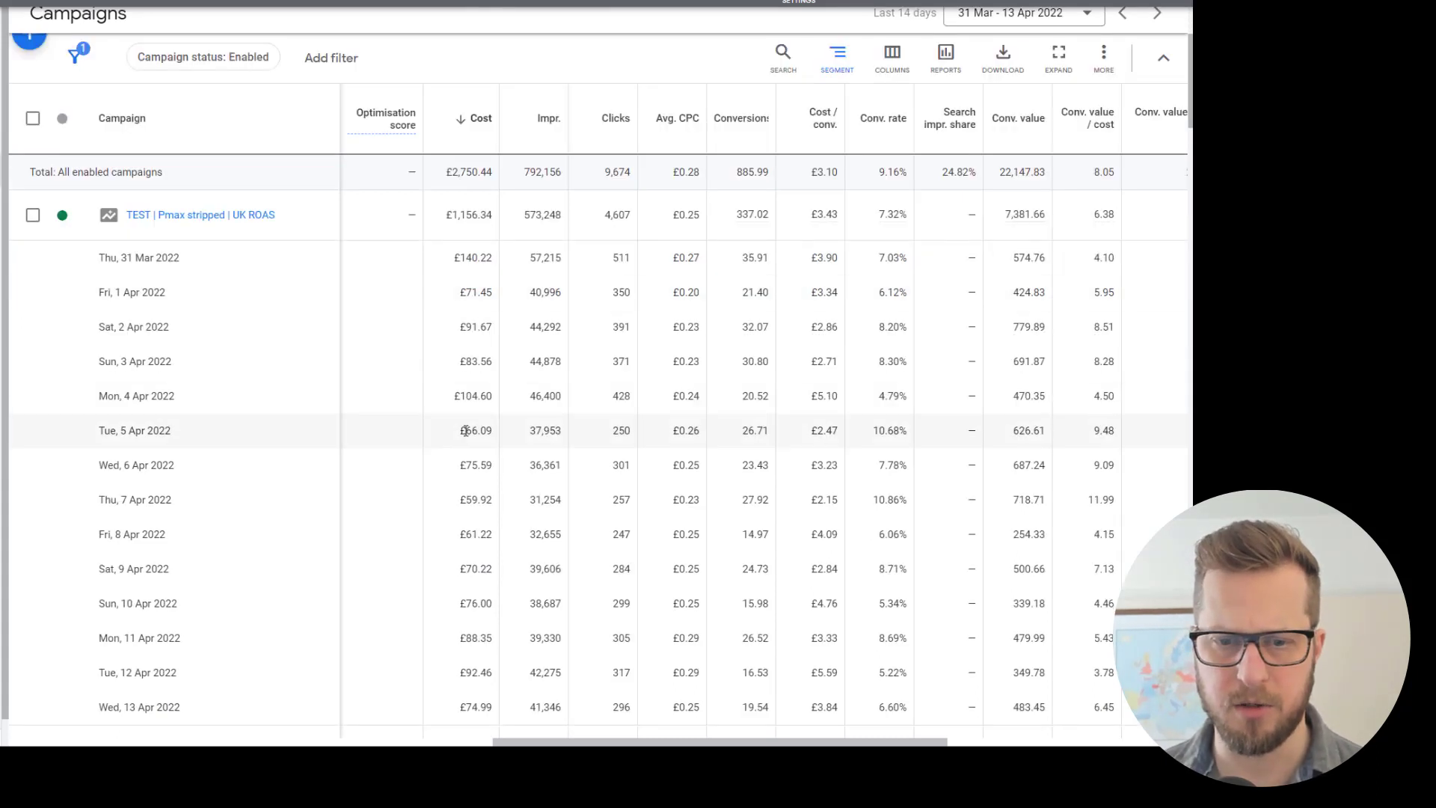
drag(447, 713, 495, 710)
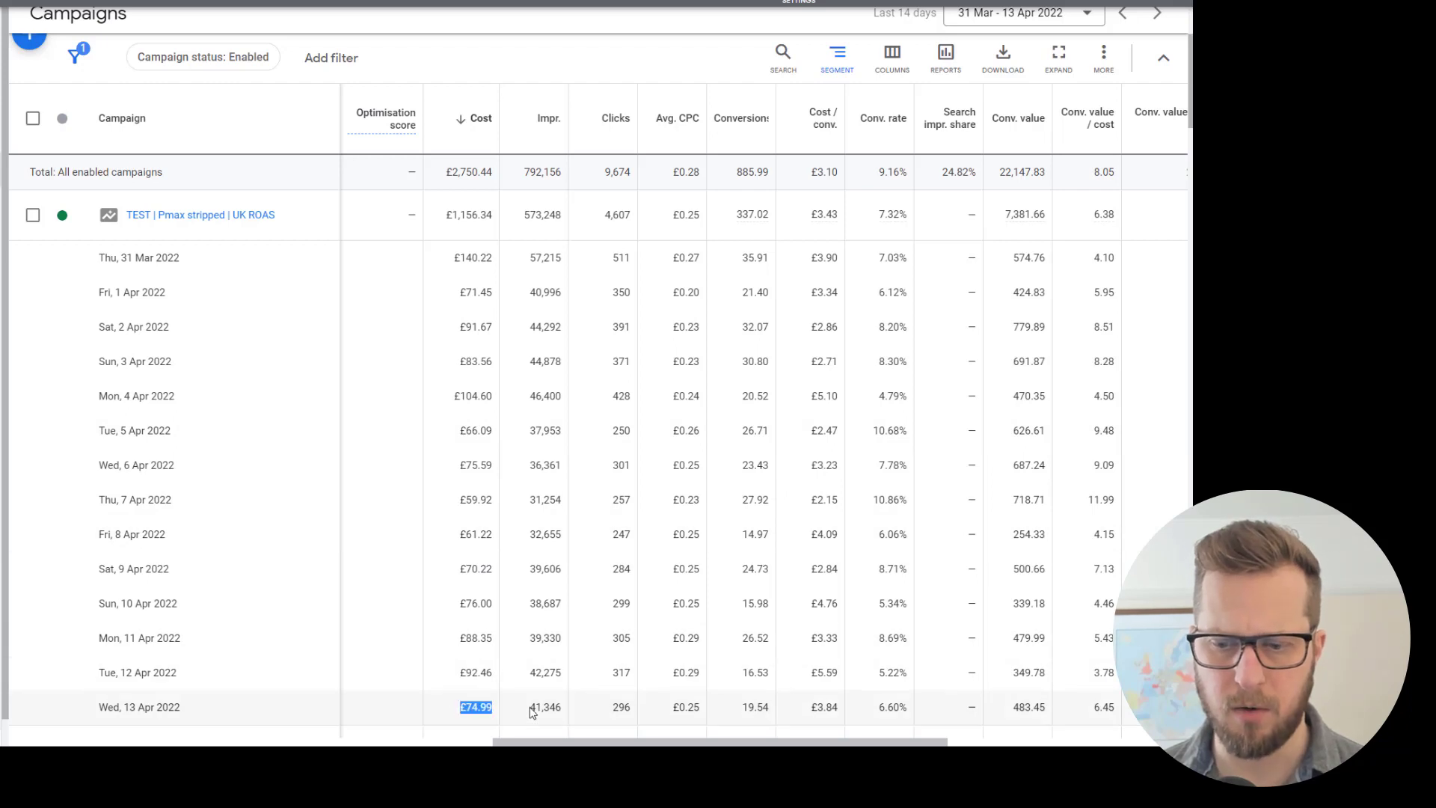
click(451, 677)
scroll(492, 571, up, 2)
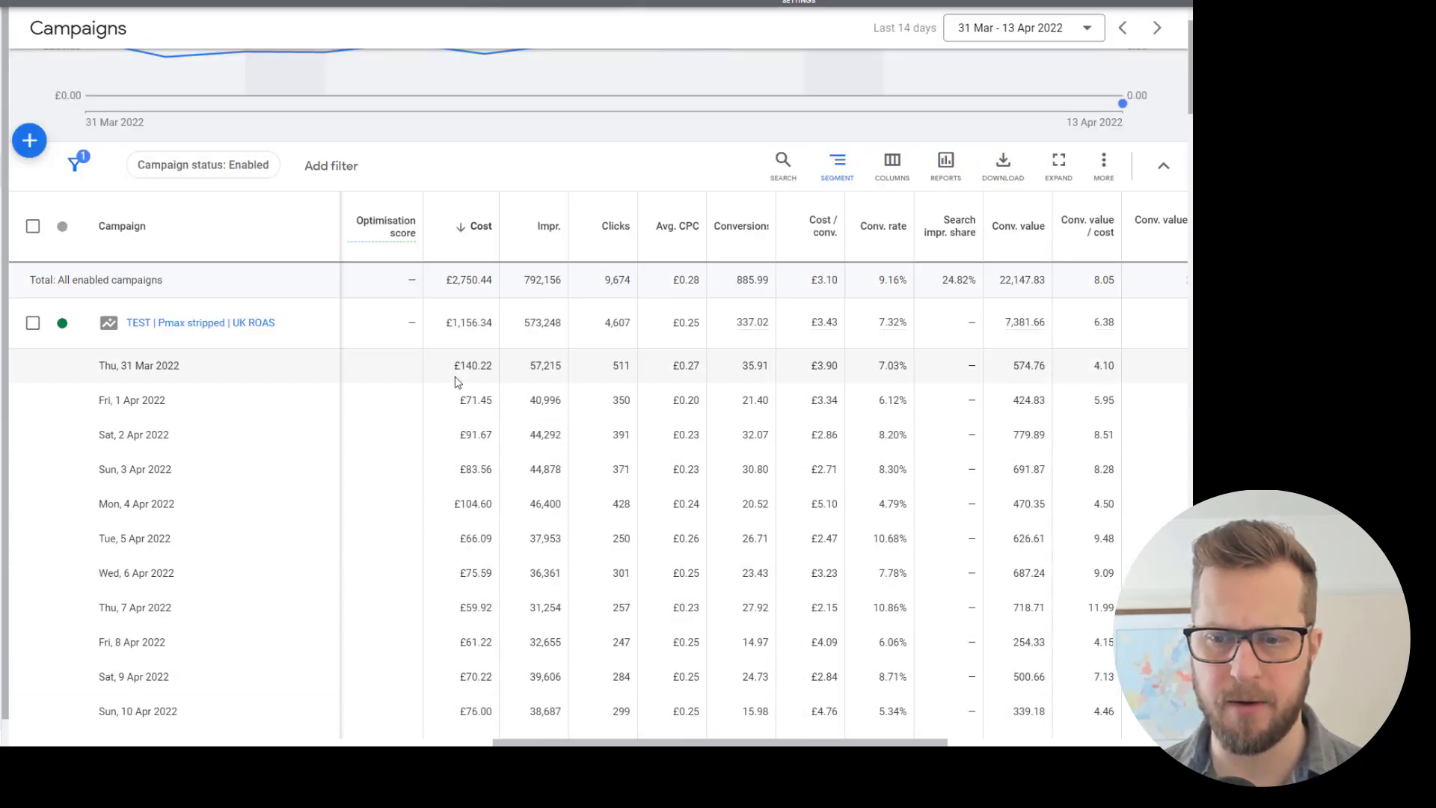
drag(455, 368, 466, 368)
click(480, 372)
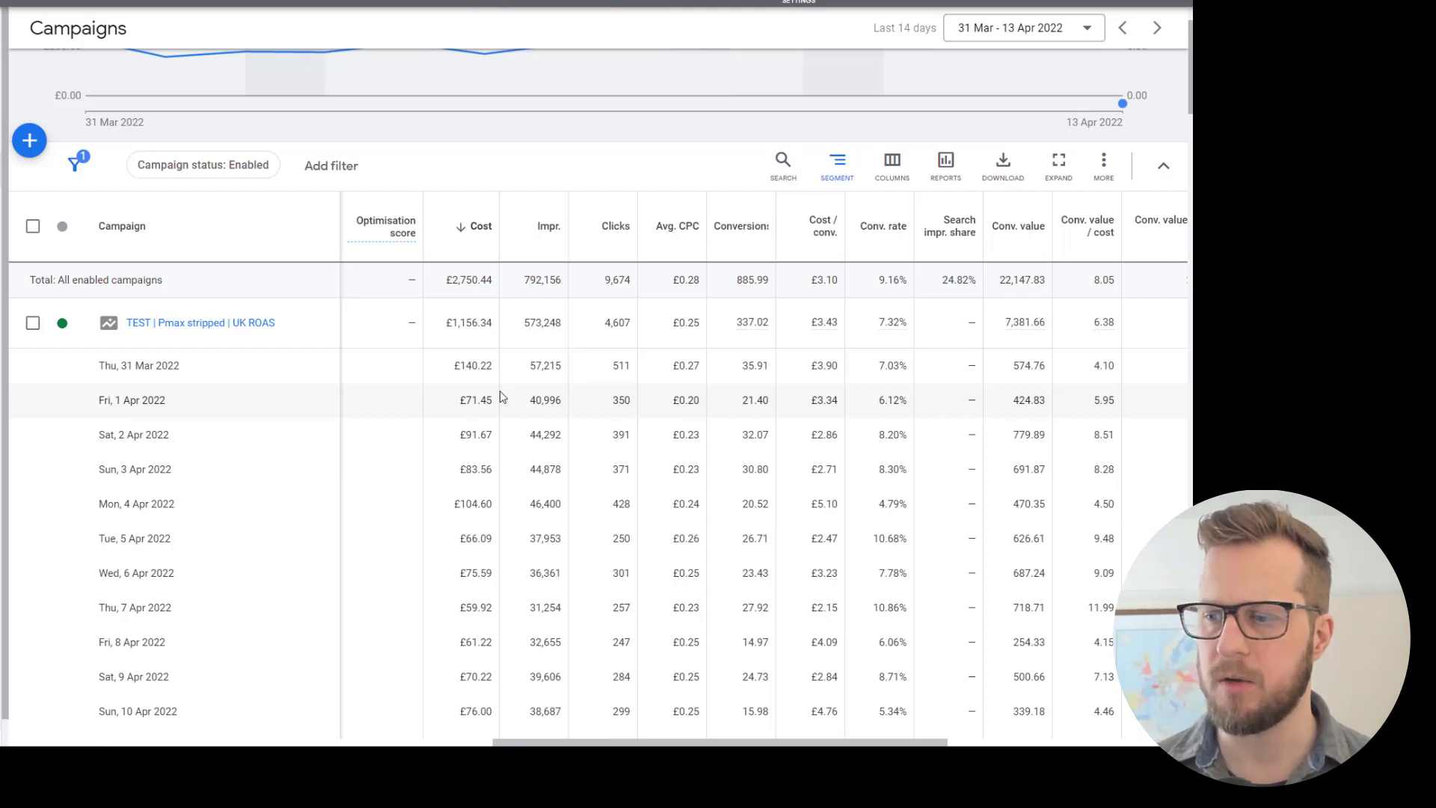
Review daily rows, highlighting 4.50 conv. value/cost on Mon 4 Apr and 4.15 and £61.22 on Fri 8 Apr.
scroll(501, 397, down, 4)
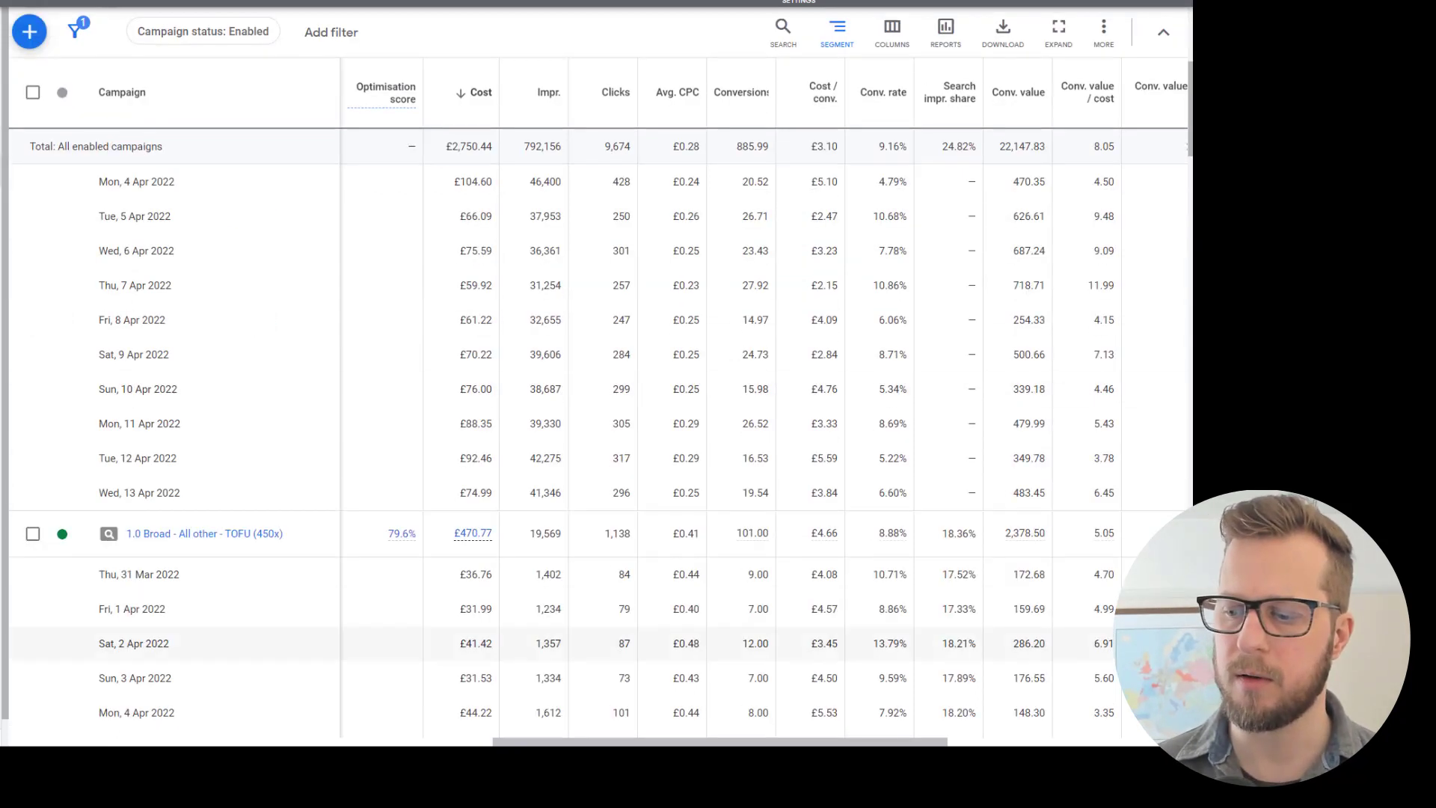
scroll(1098, 553, up, 2)
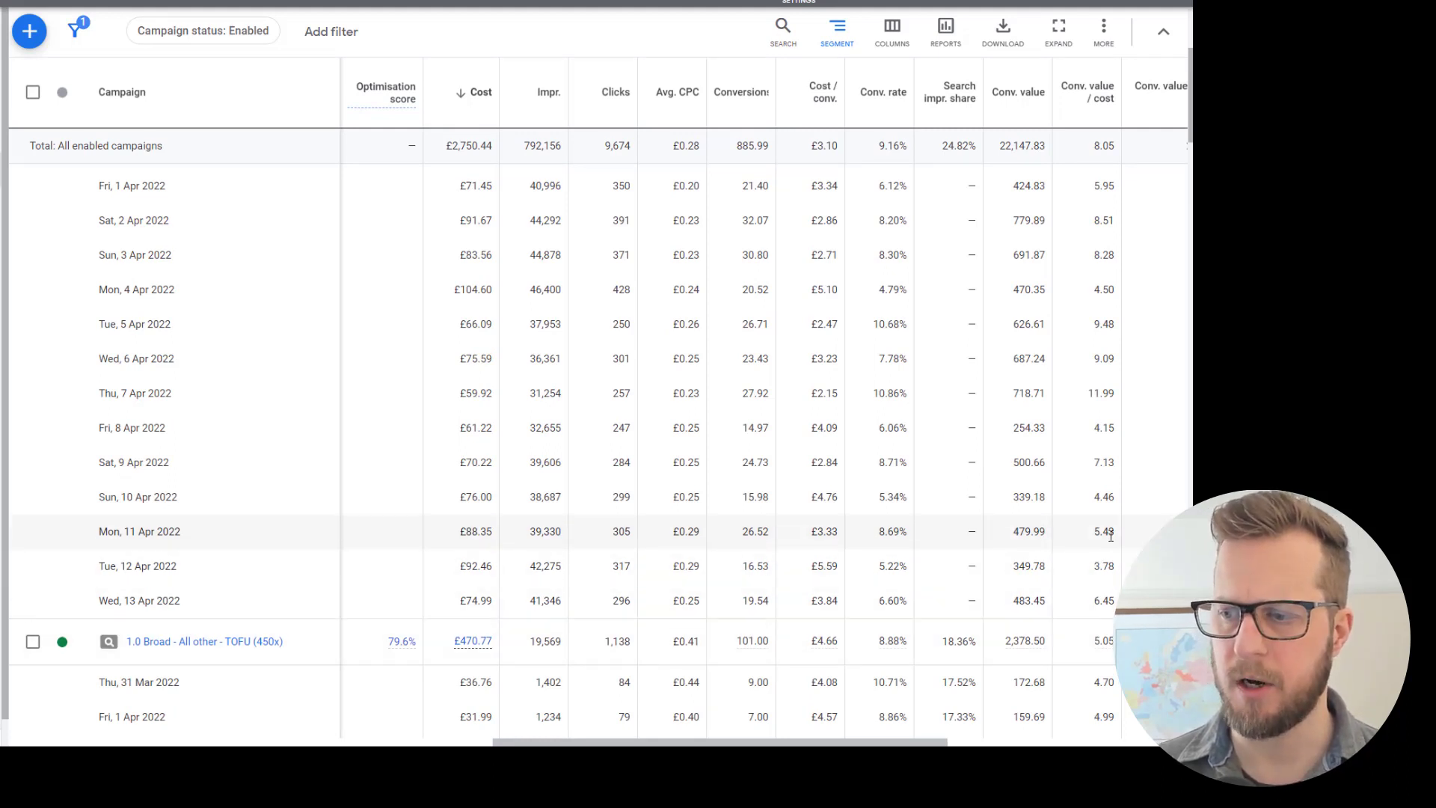
scroll(1099, 415, up, 2)
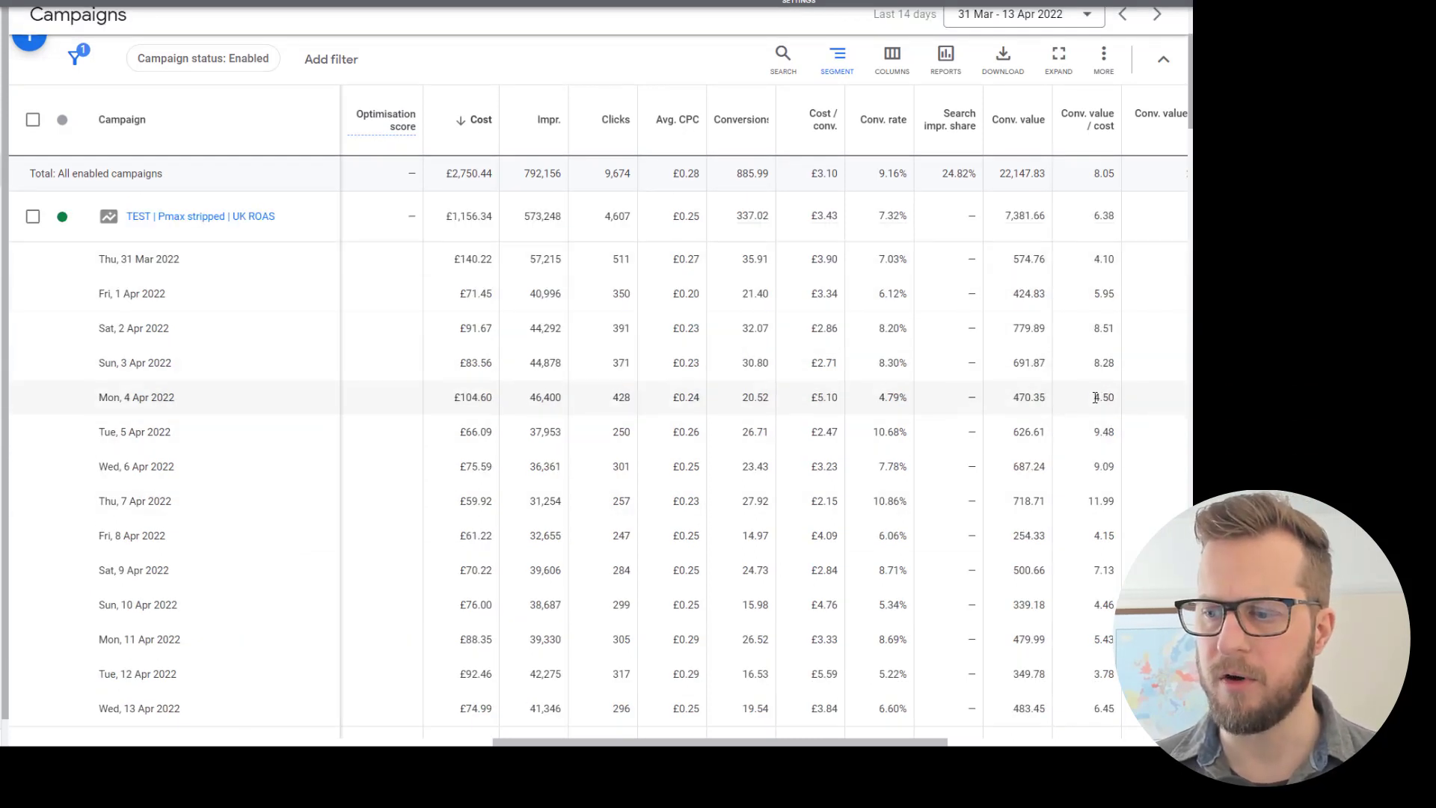
drag(1093, 397, 1129, 407)
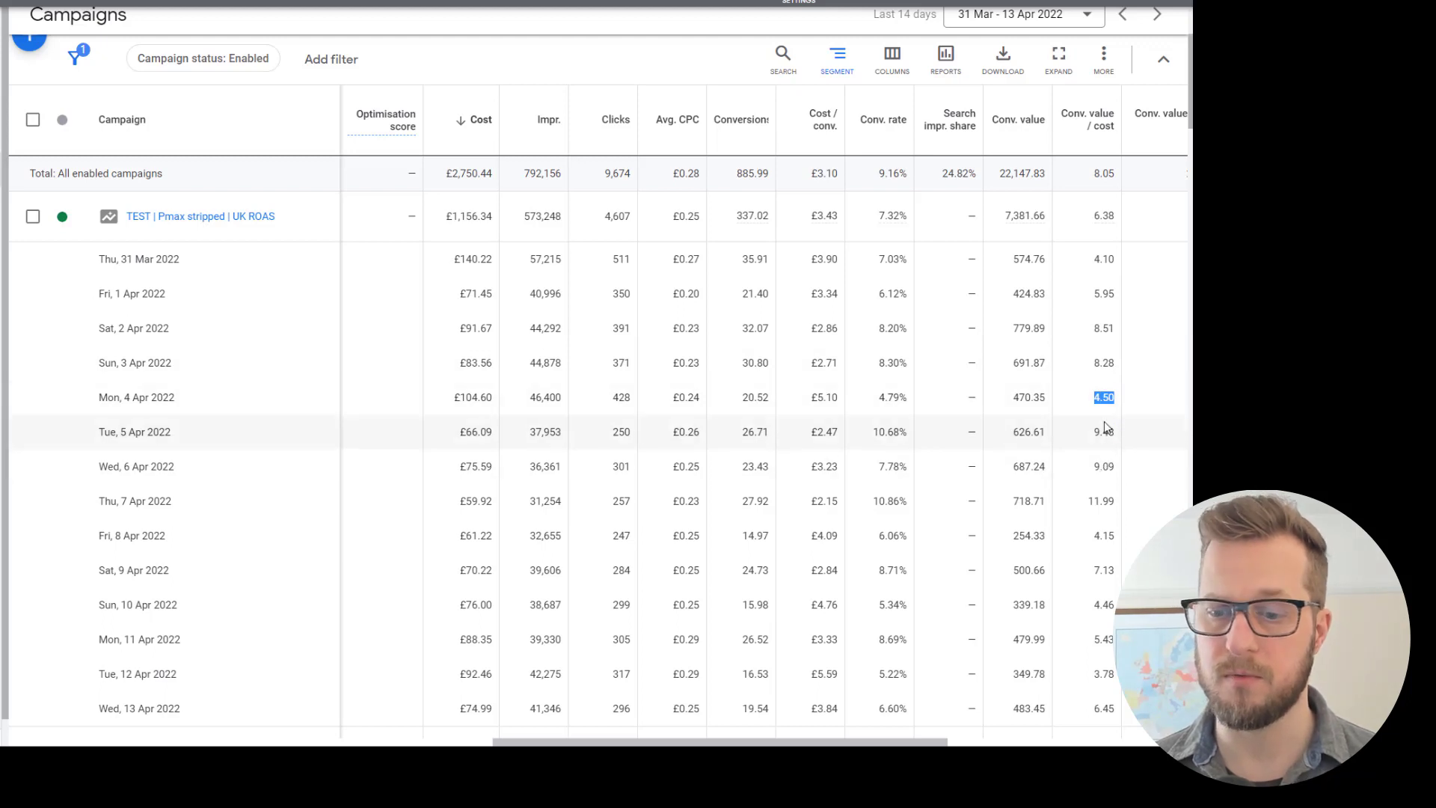
scroll(1106, 484, down, 2)
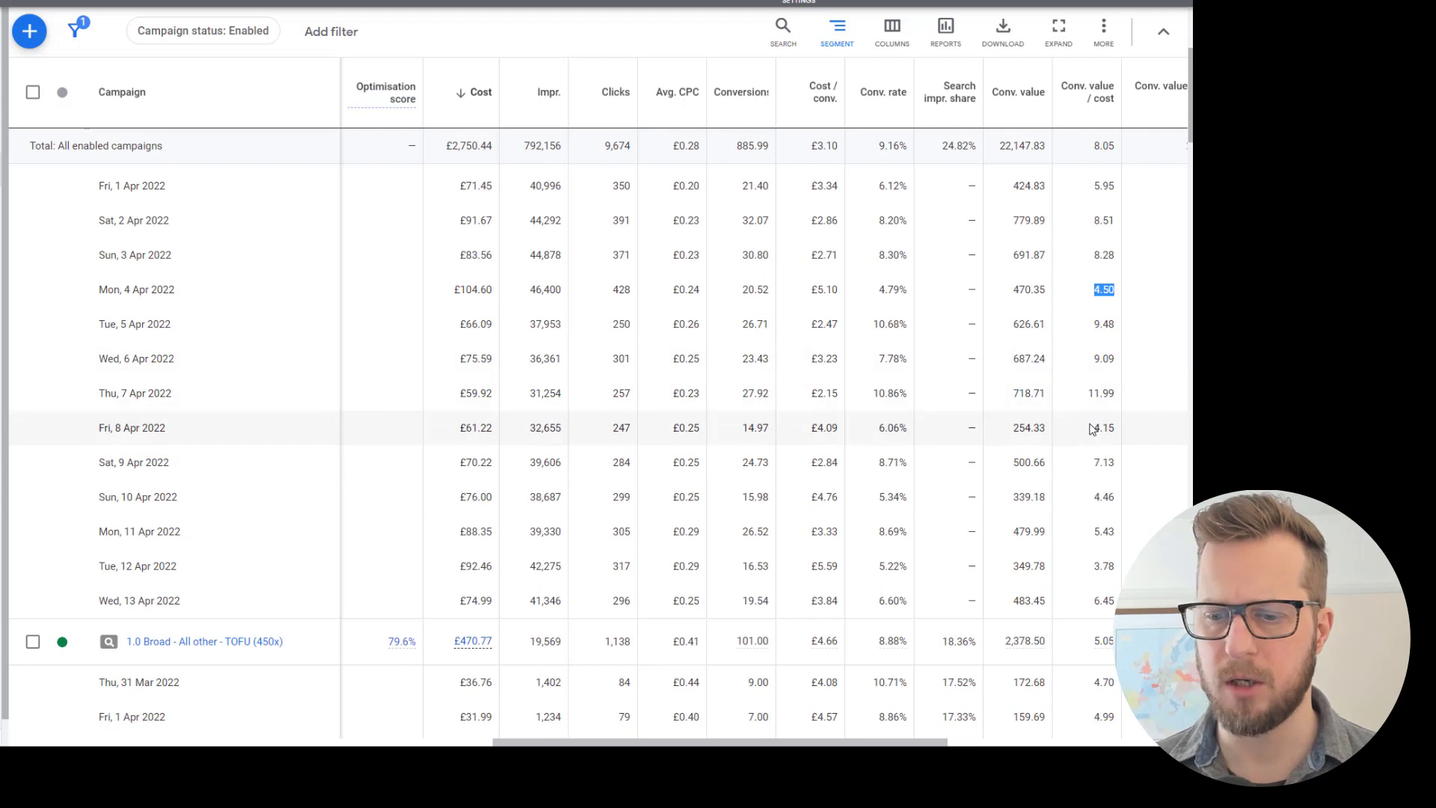
drag(1093, 428, 1118, 433)
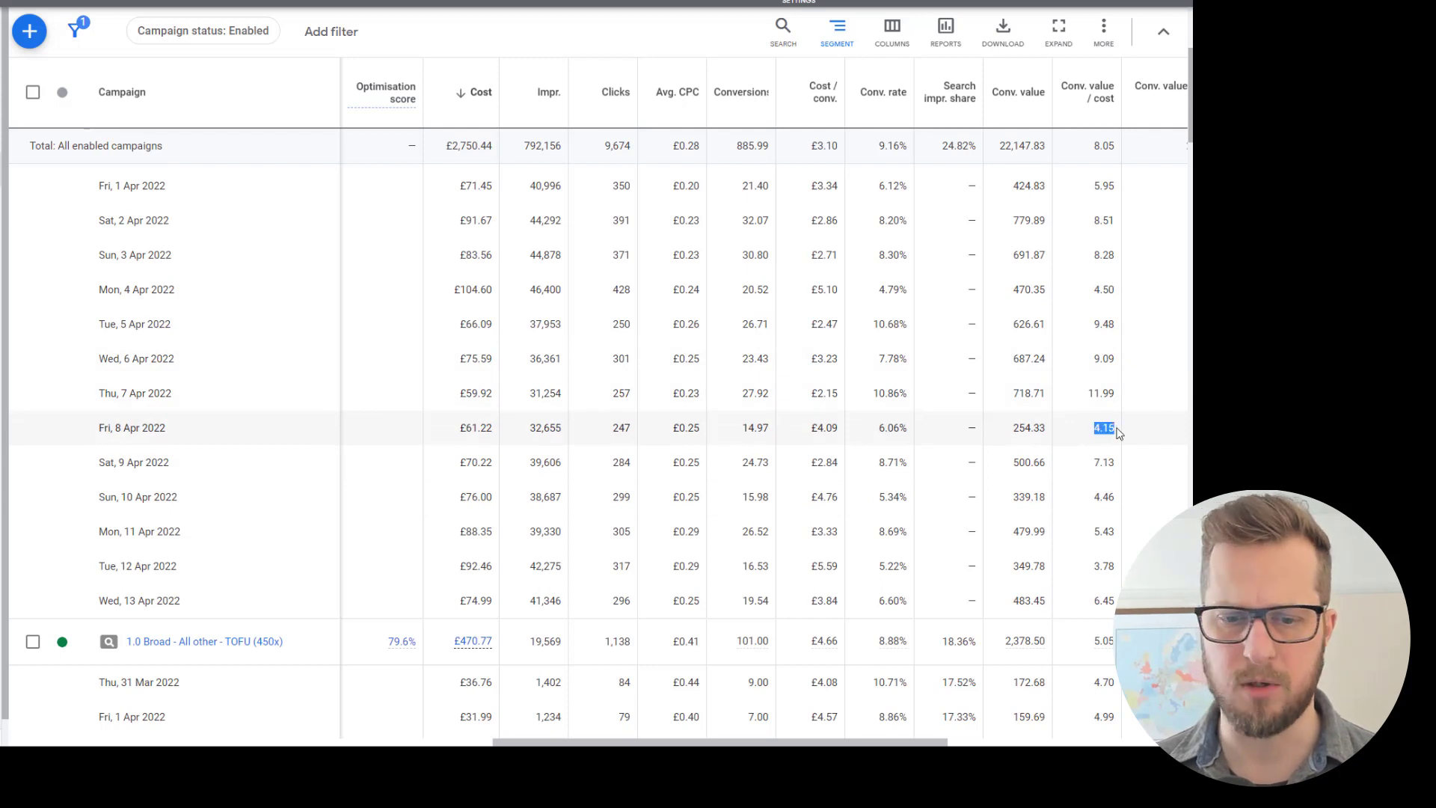
click(1104, 447)
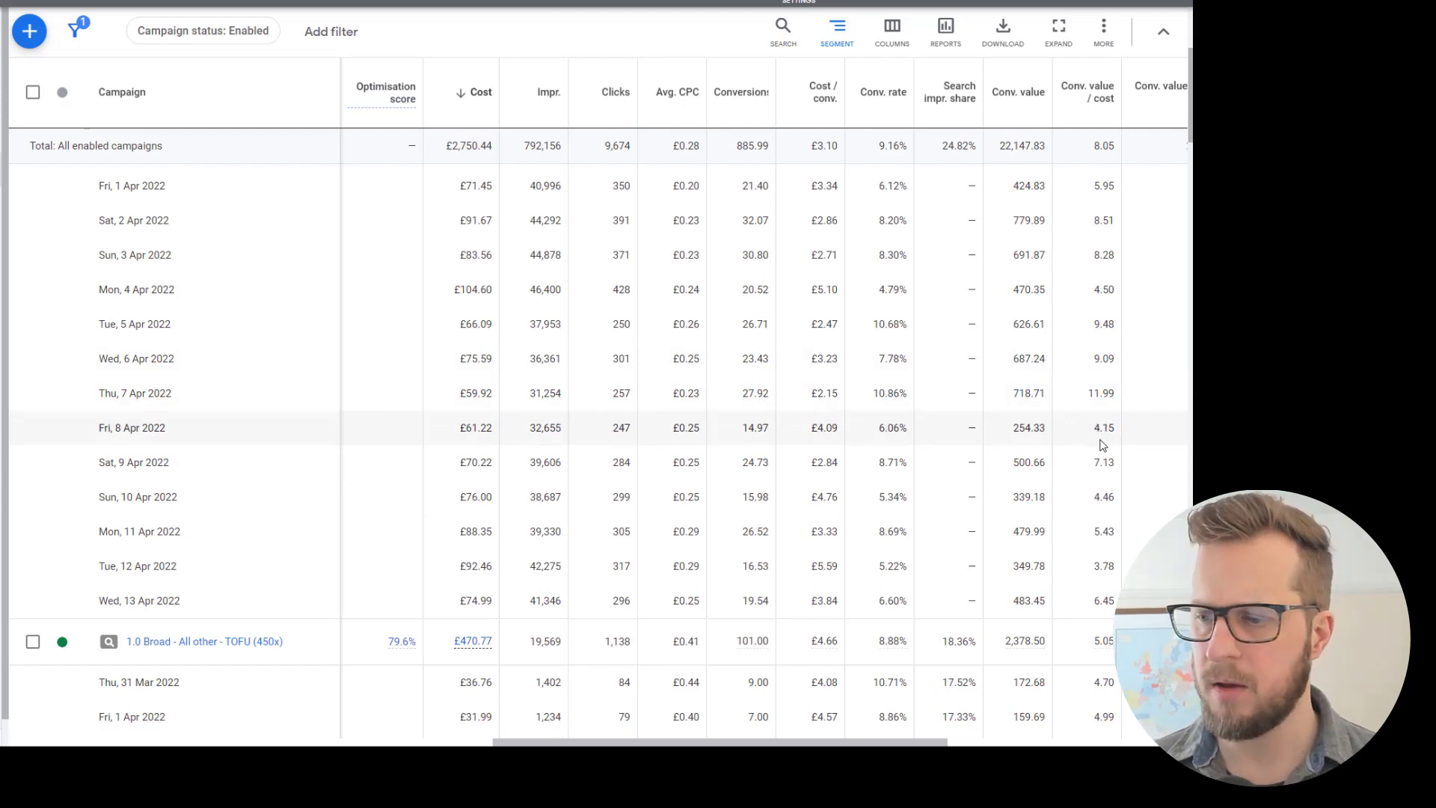
double_click(481, 432)
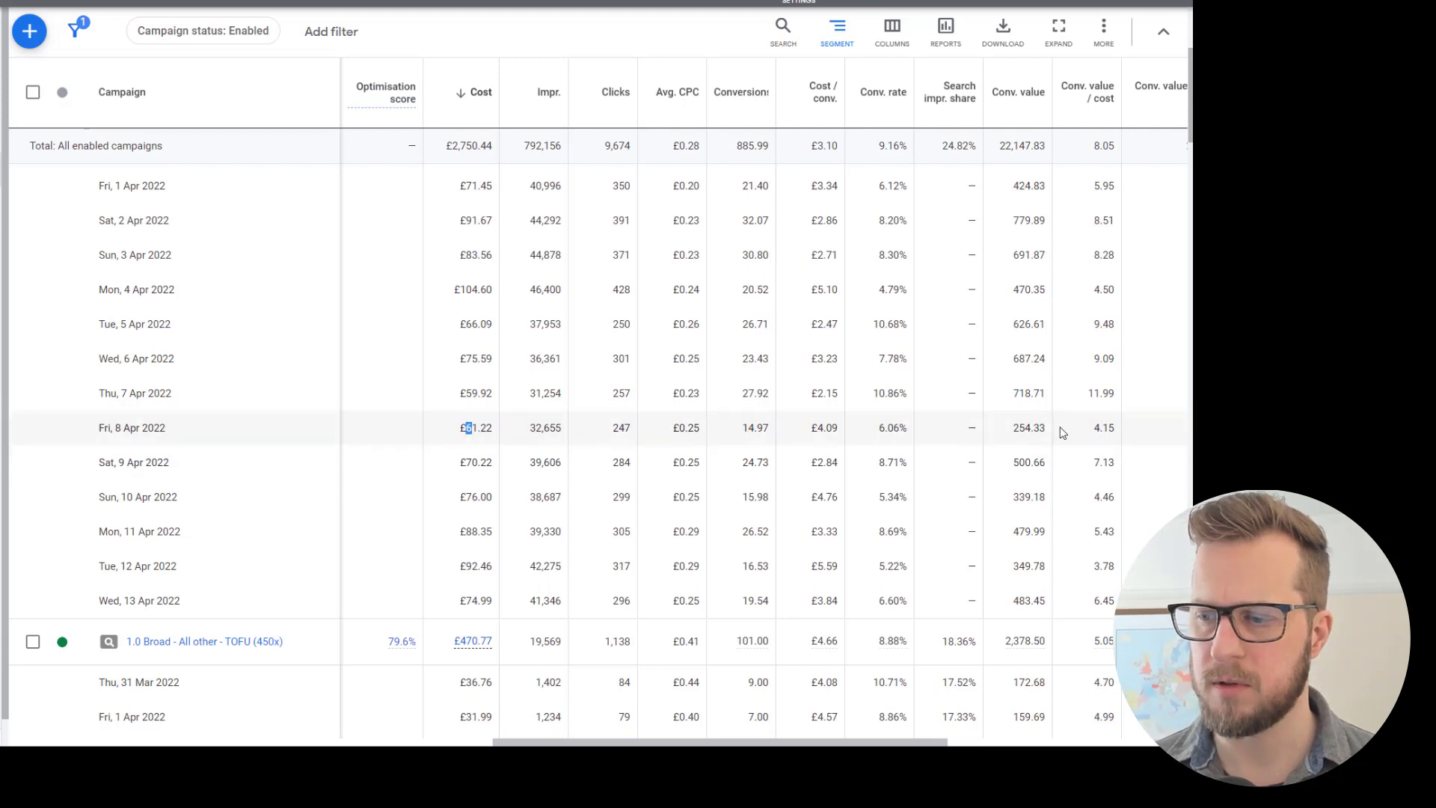
click(1093, 429)
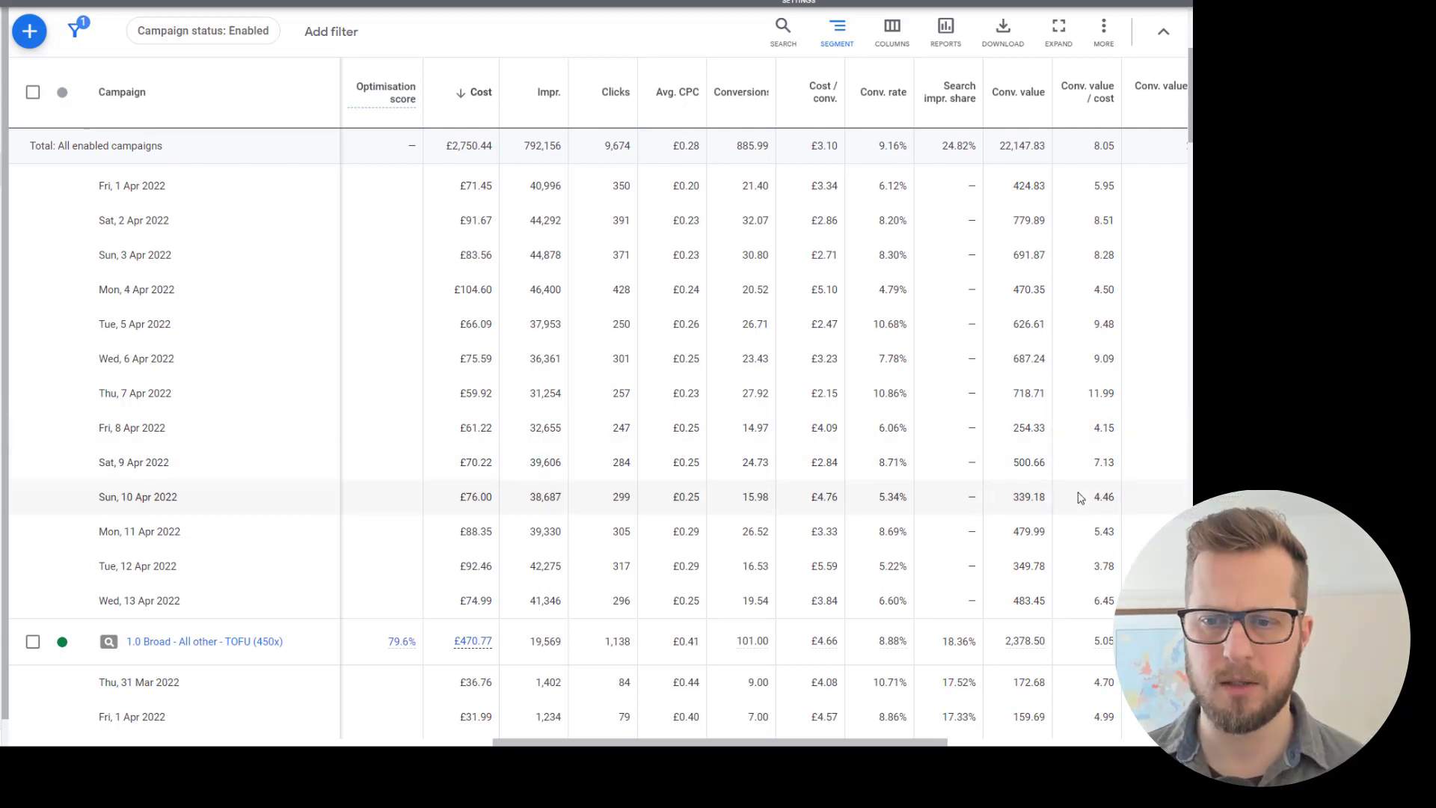
Go to the TEST | Pmax stripped | UK ROAS campaign's Overview page.
scroll(1089, 509, up, 2)
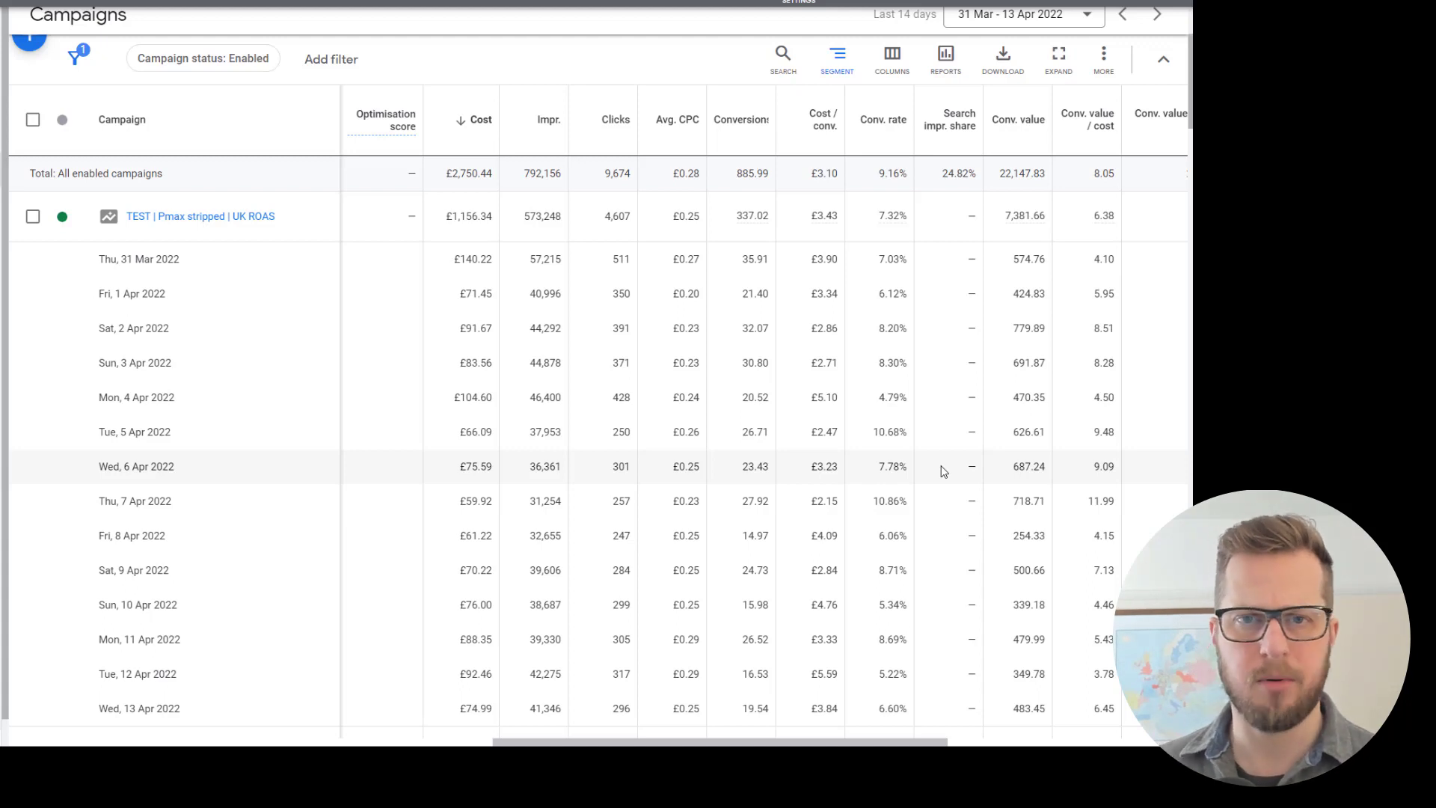
scroll(1099, 391, down, 1)
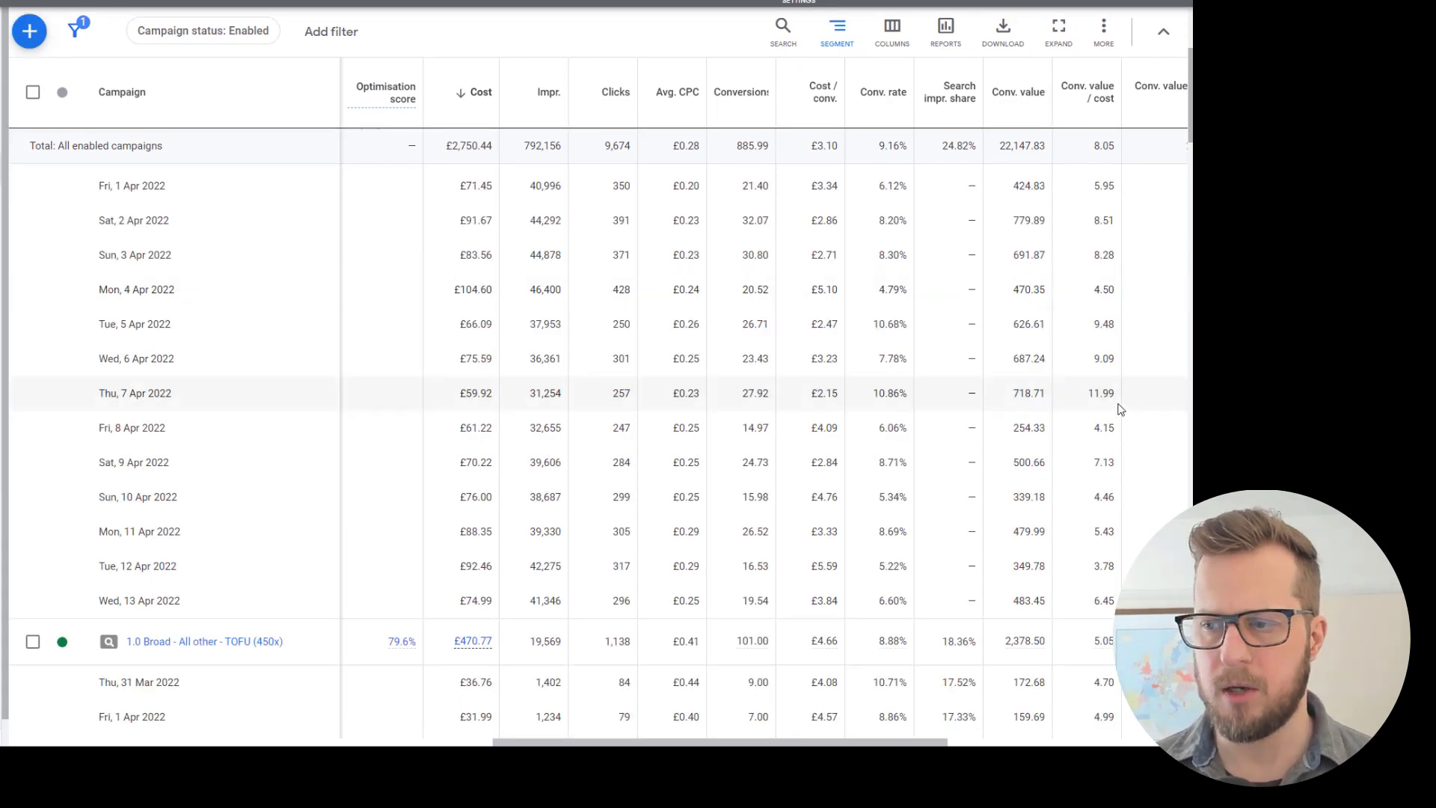
scroll(1093, 419, up, 1)
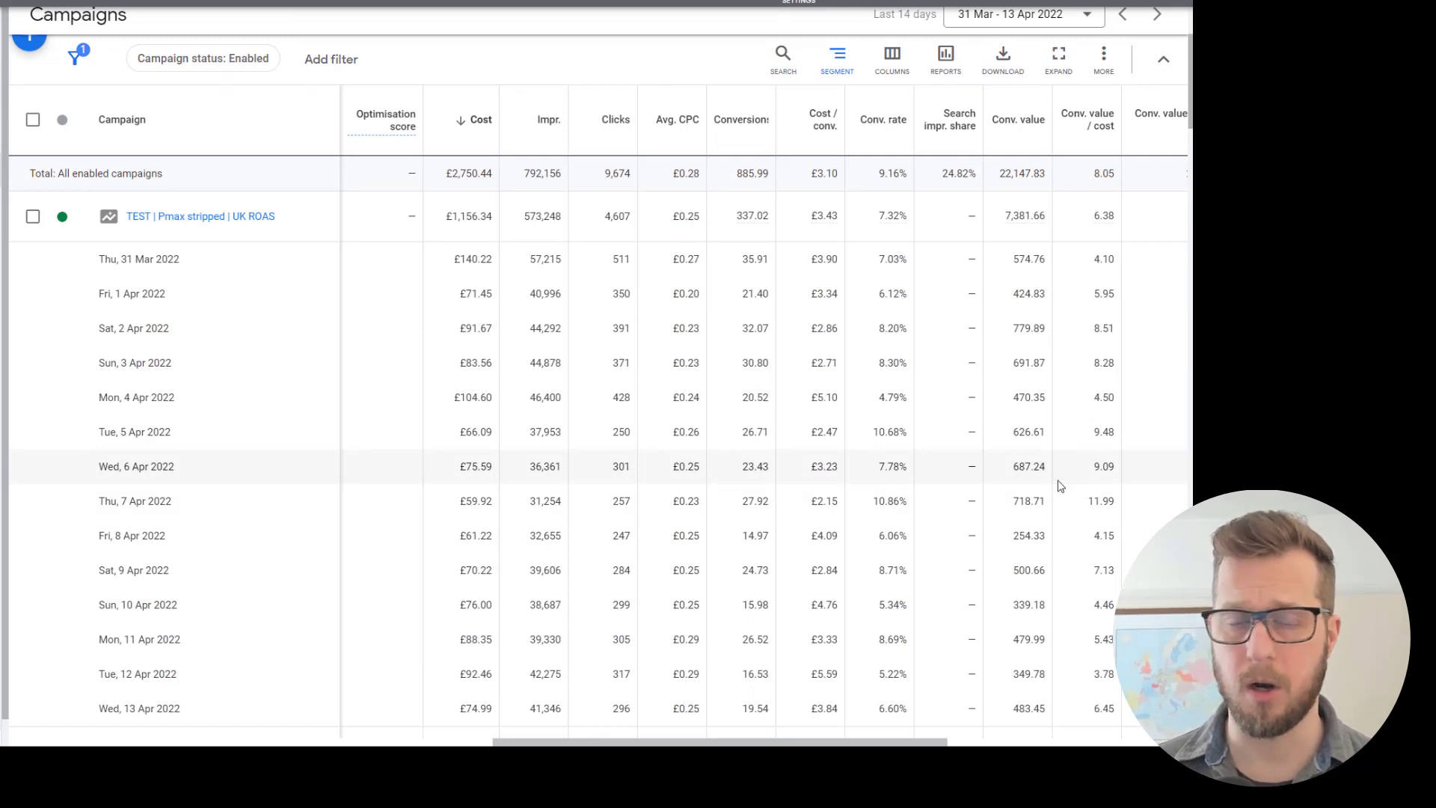
click(501, 3)
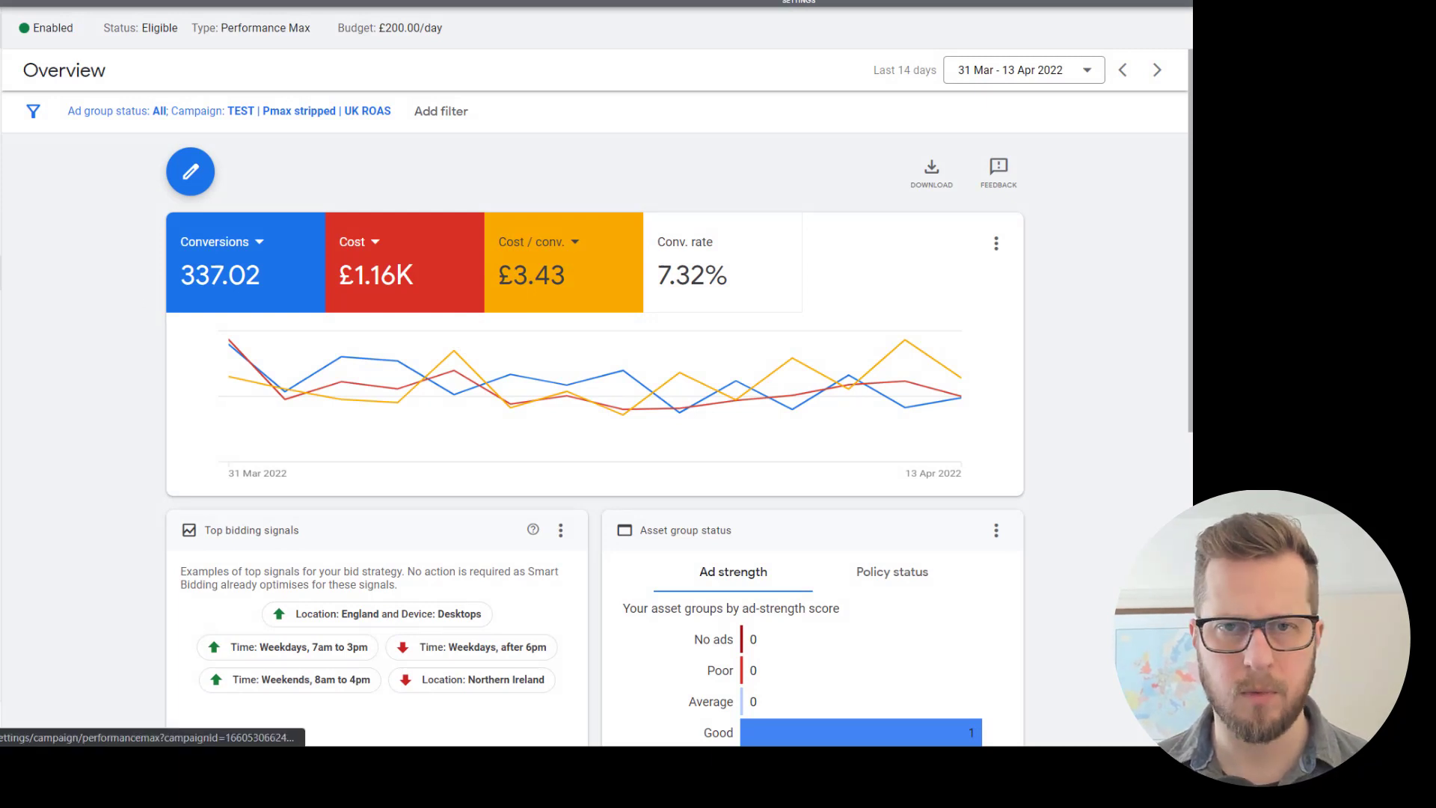
View the campaign's bidding: Maximise conversion value with a 550% Target ROAS.
click(798, 3)
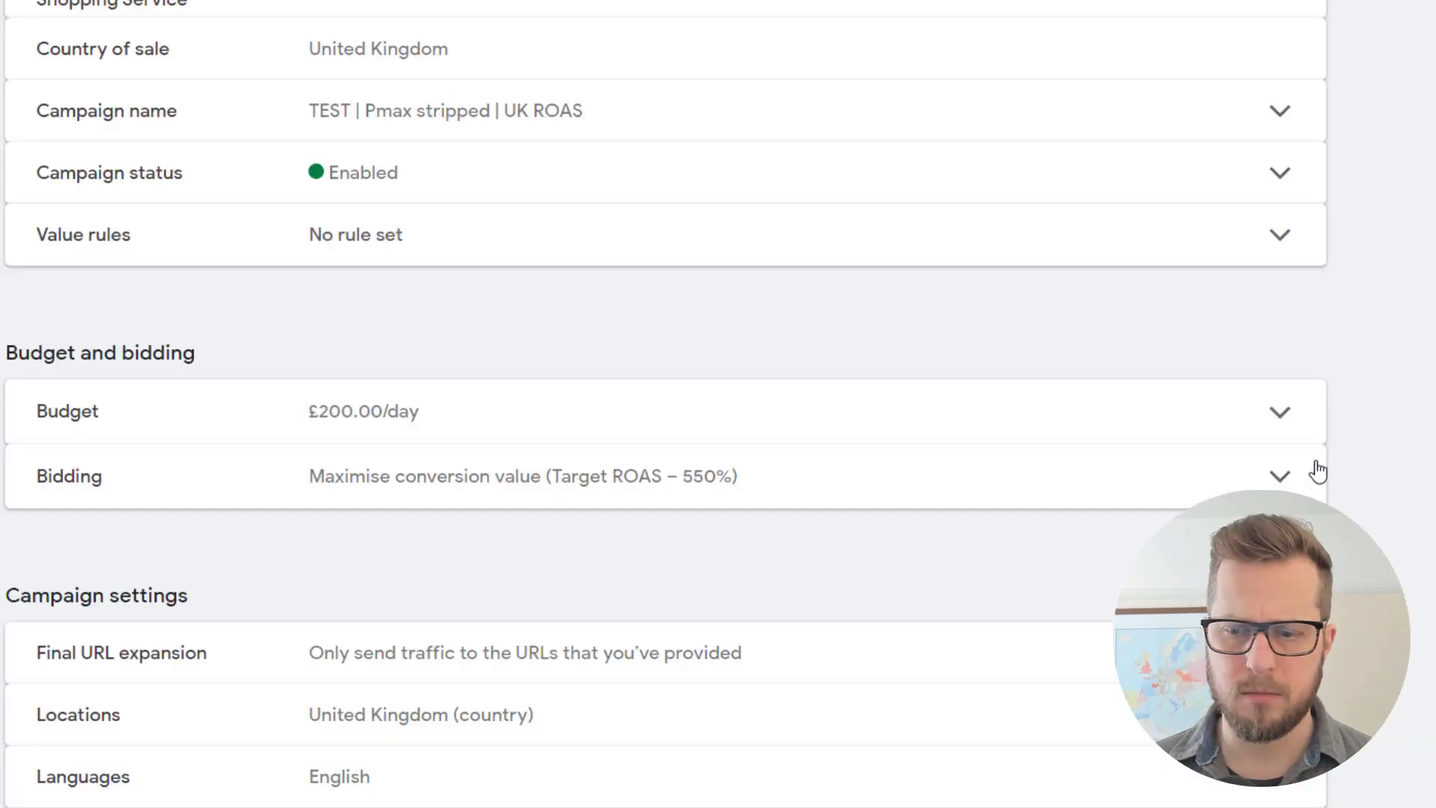
click(1315, 483)
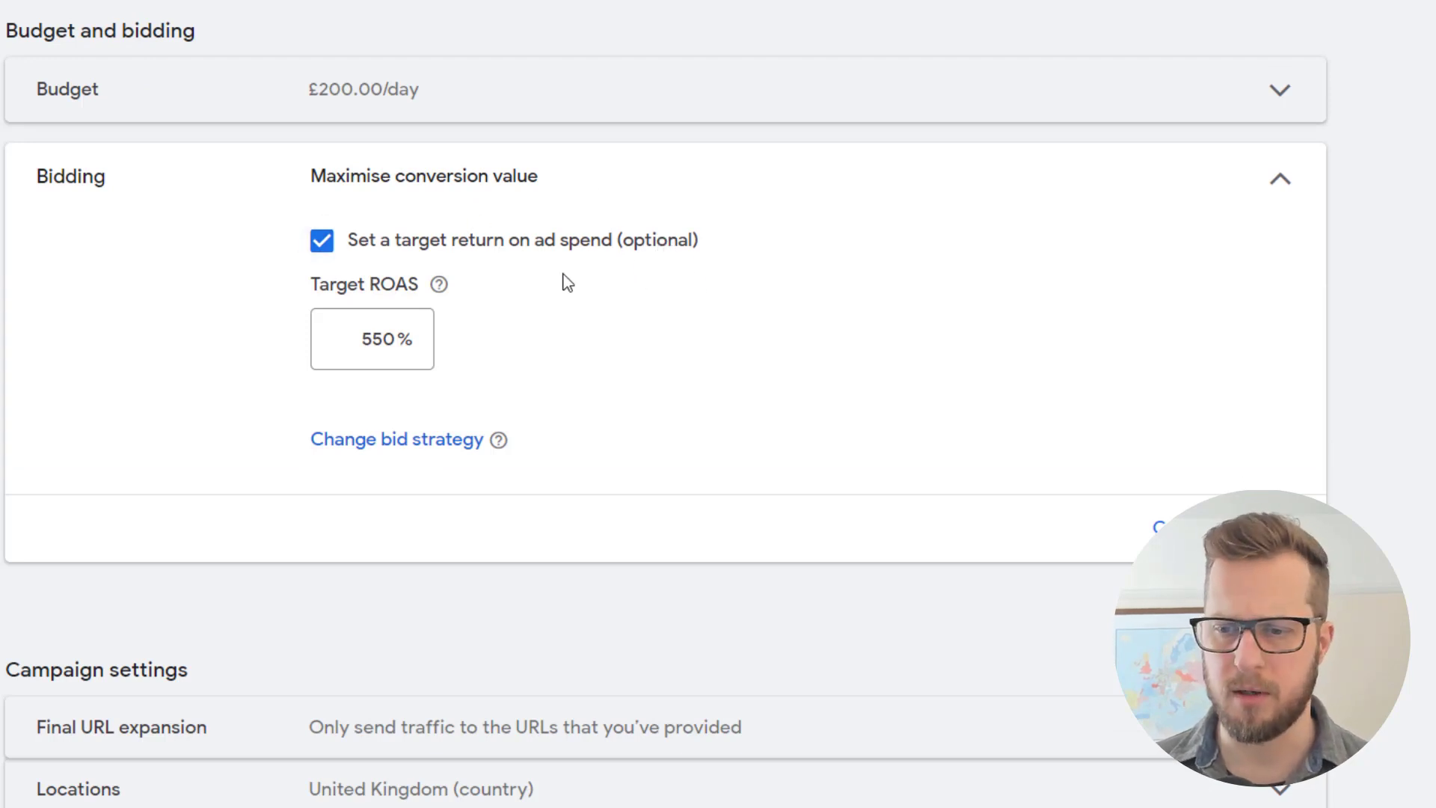
click(356, 360)
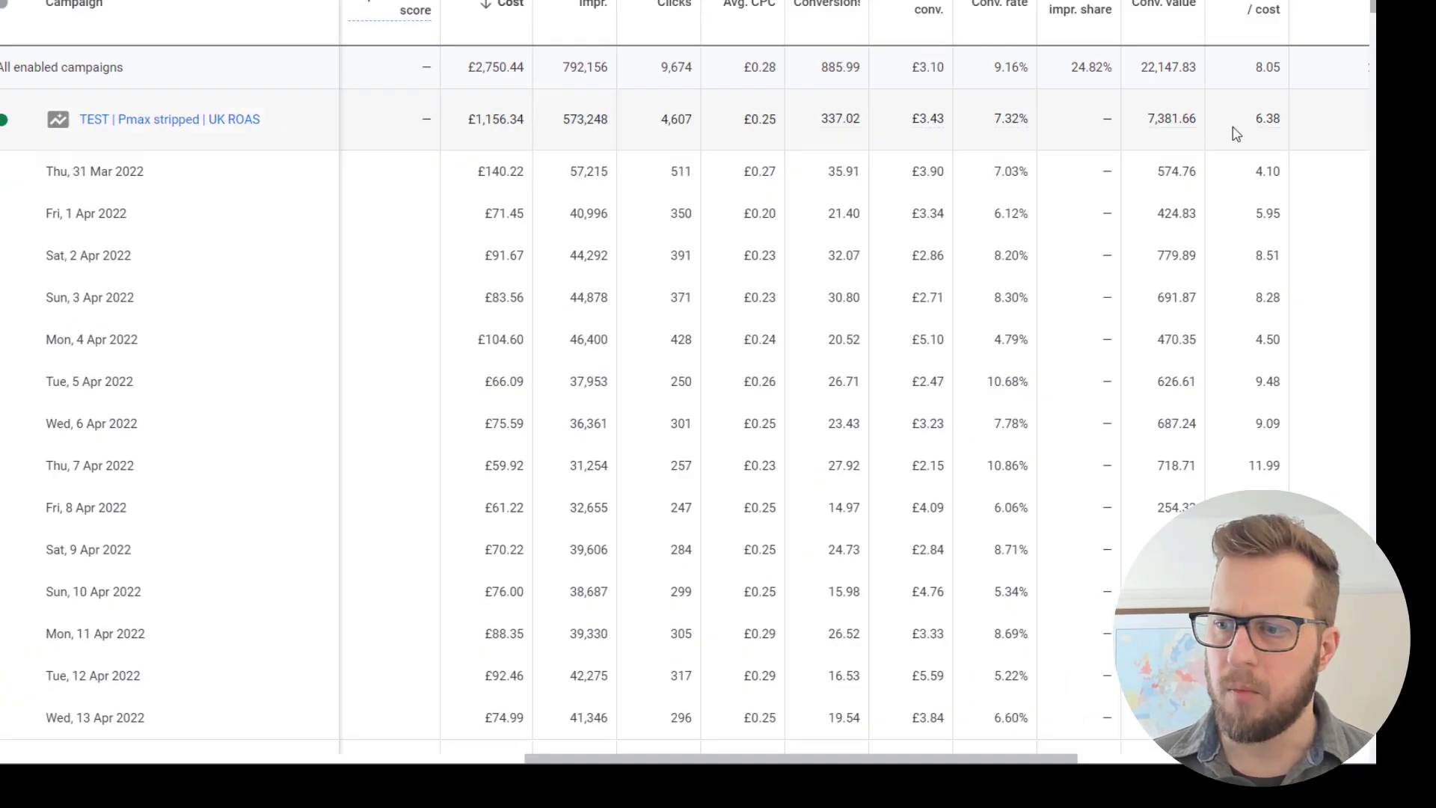
double_click(1203, 145)
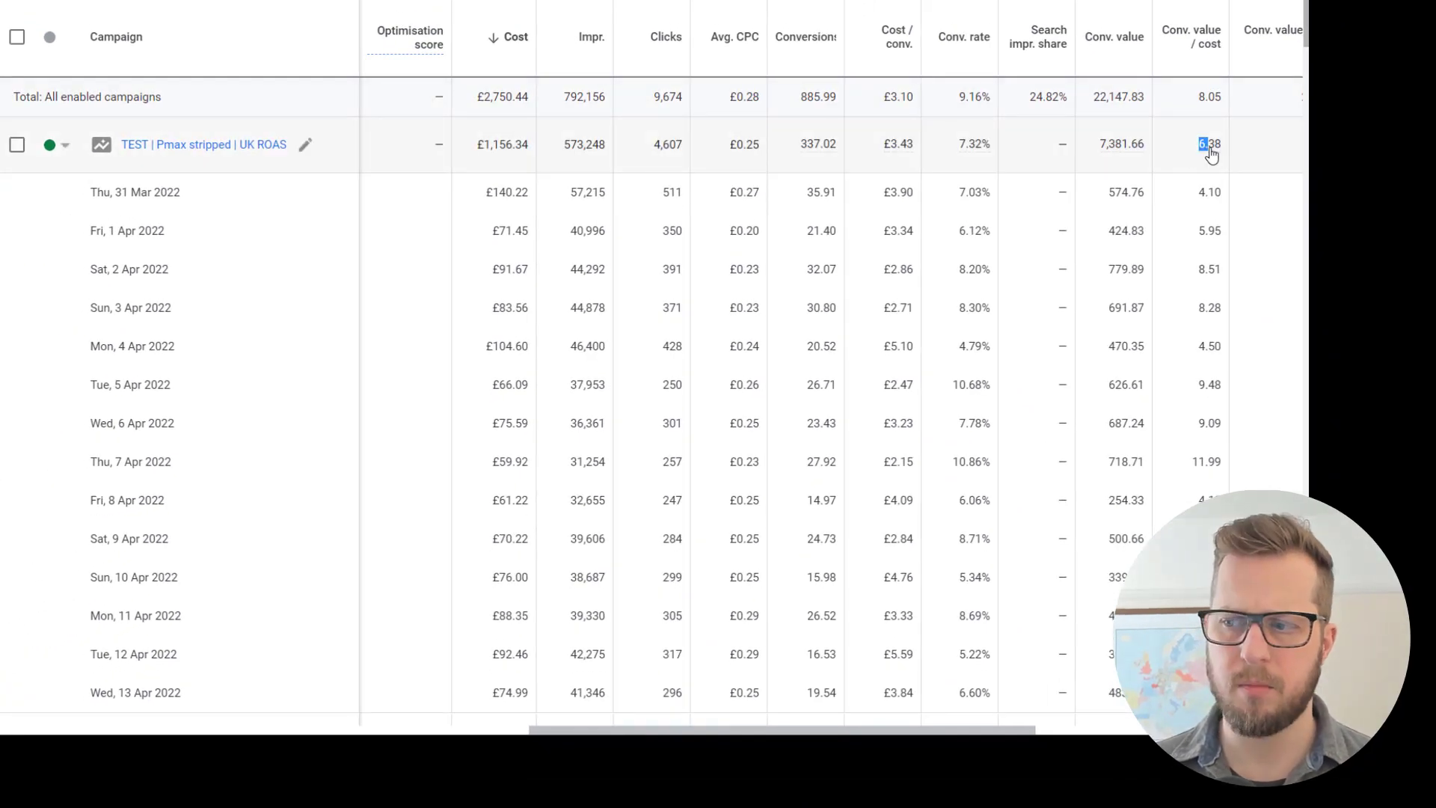
click(1255, 152)
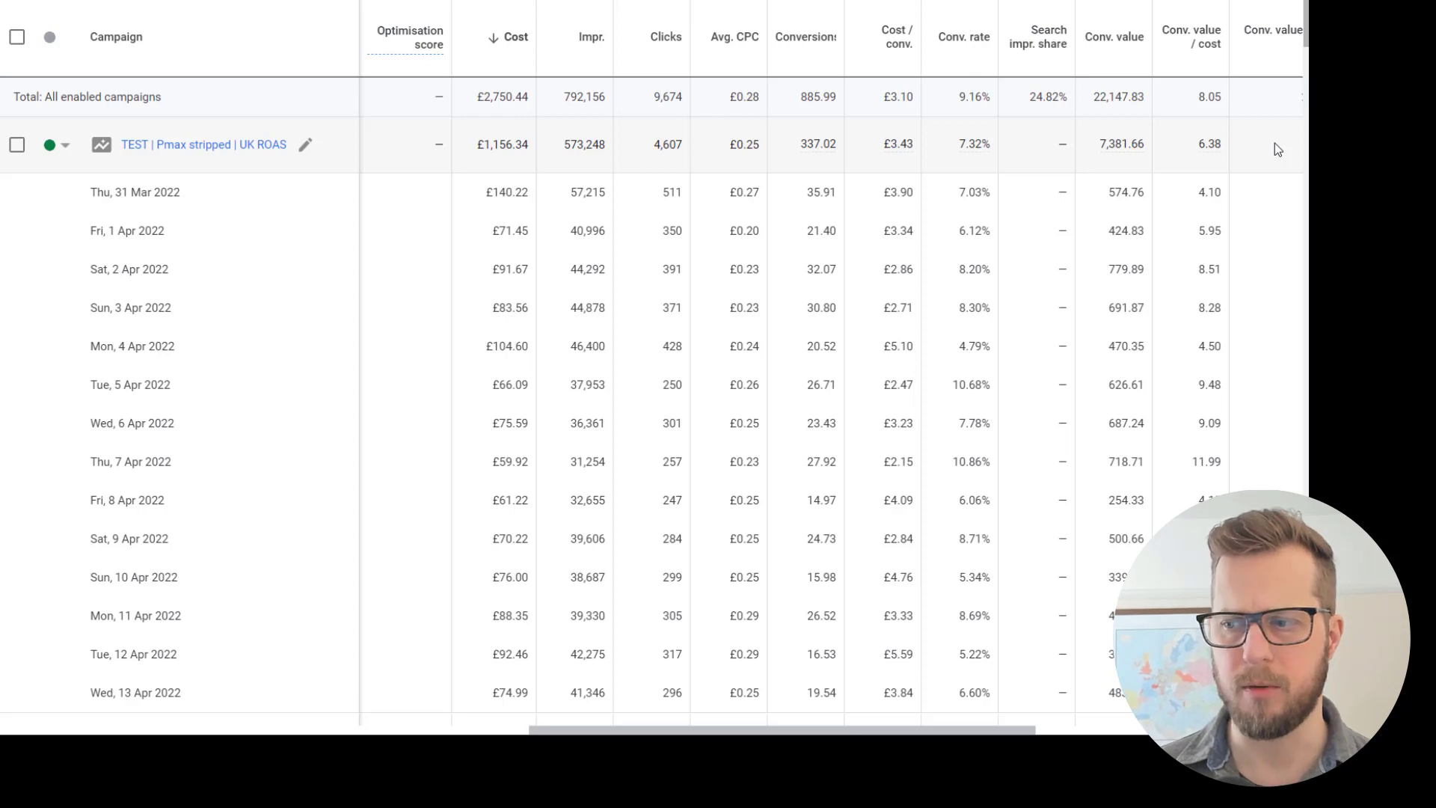
scroll(977, 542, down, 2)
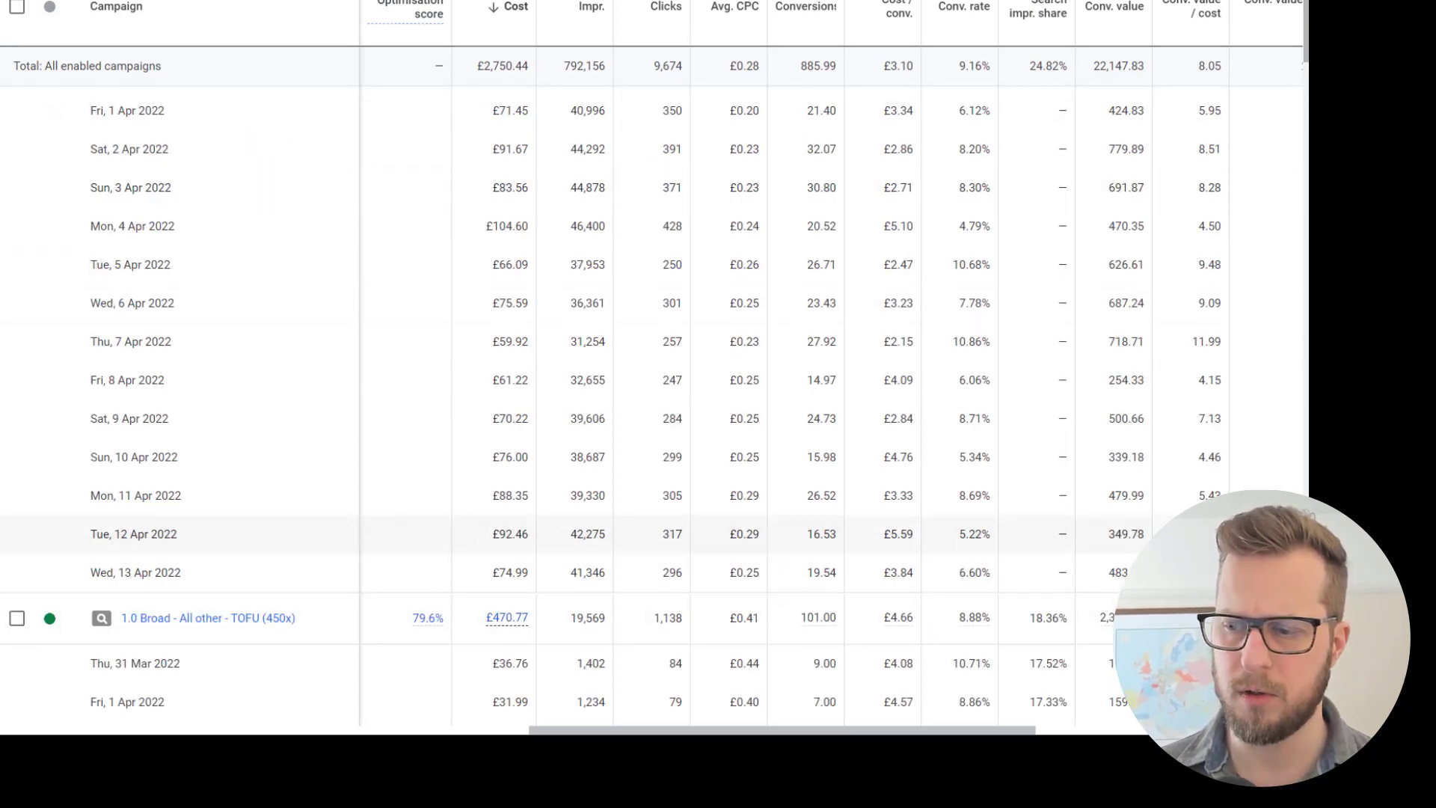
double_click(1205, 495)
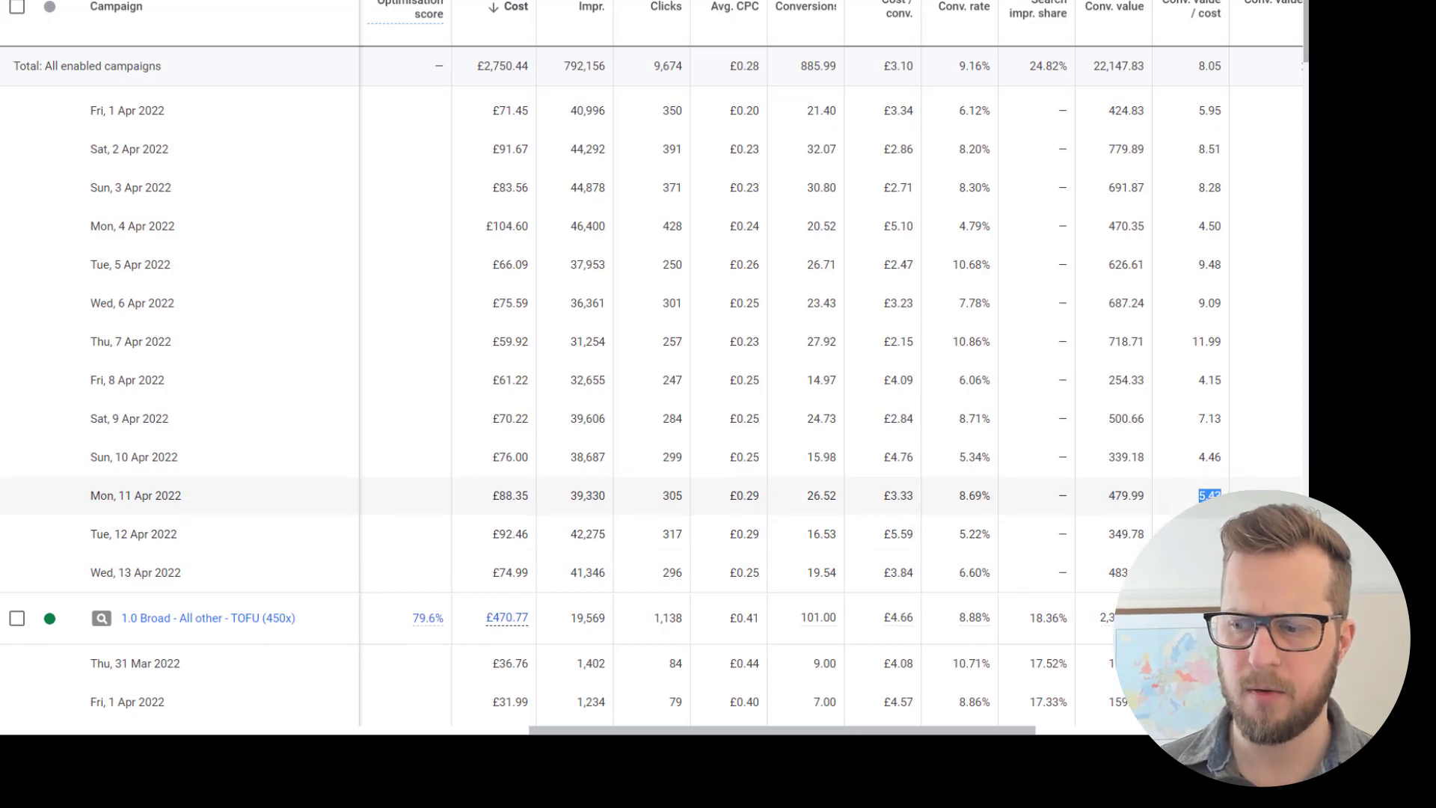
double_click(1209, 457)
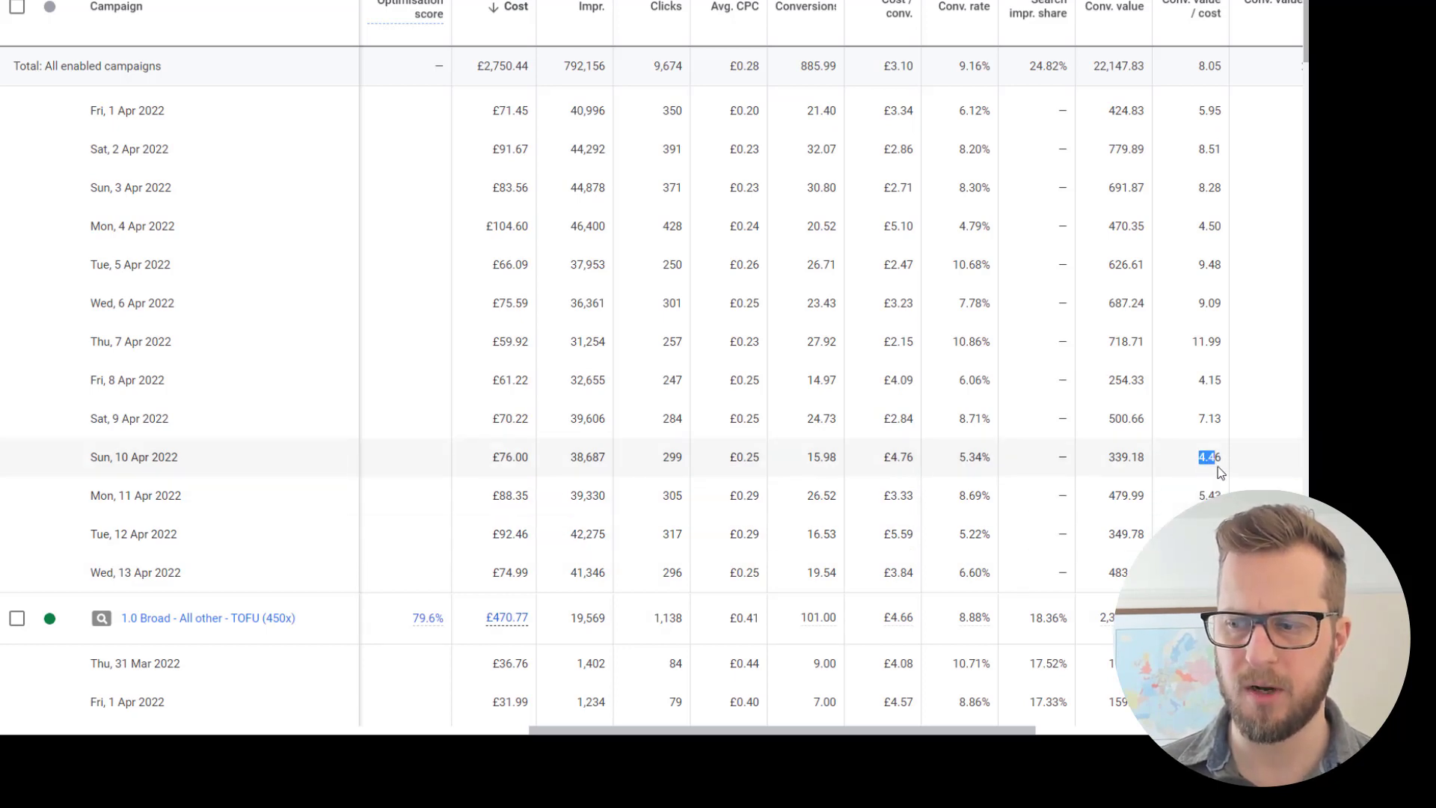
double_click(1210, 418)
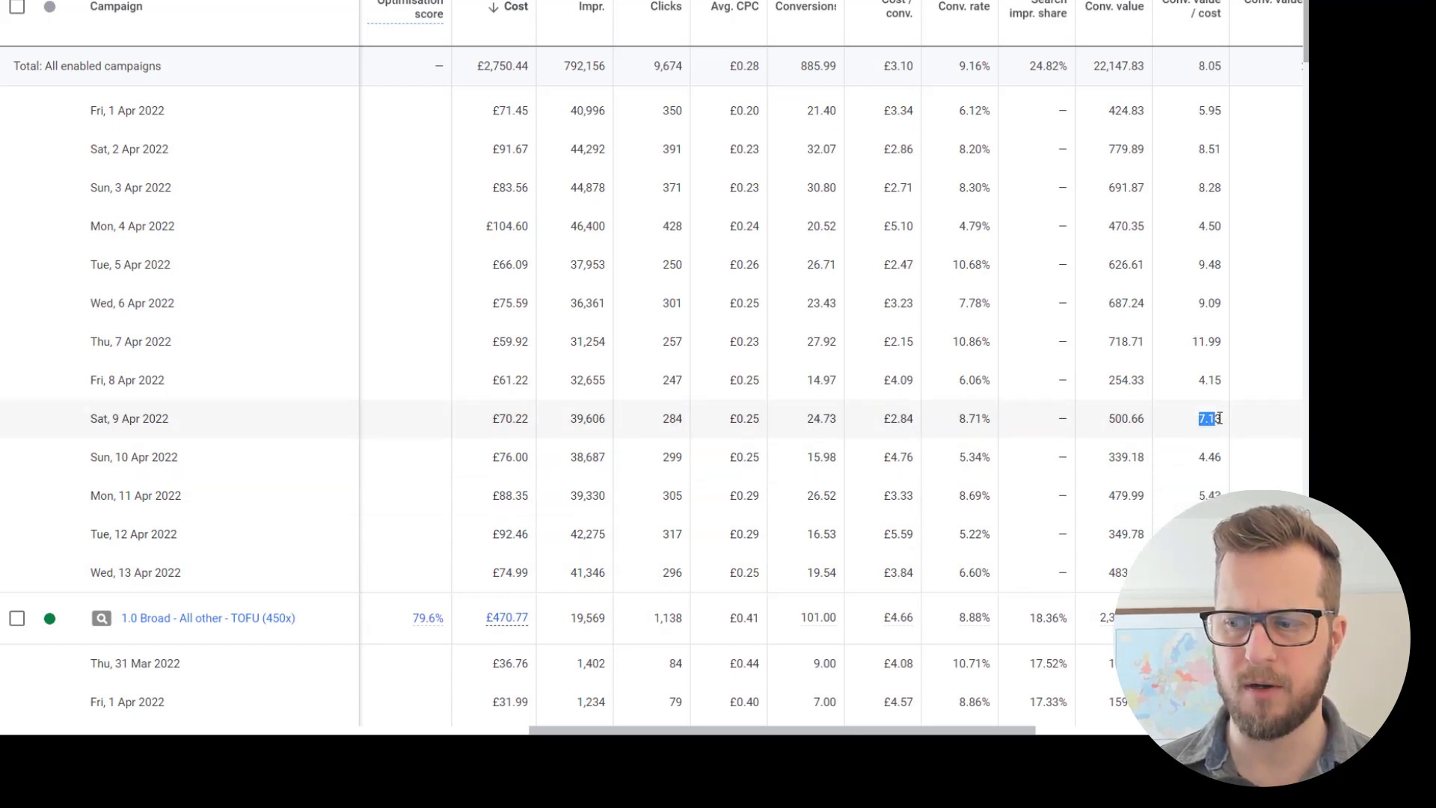
click(1191, 382)
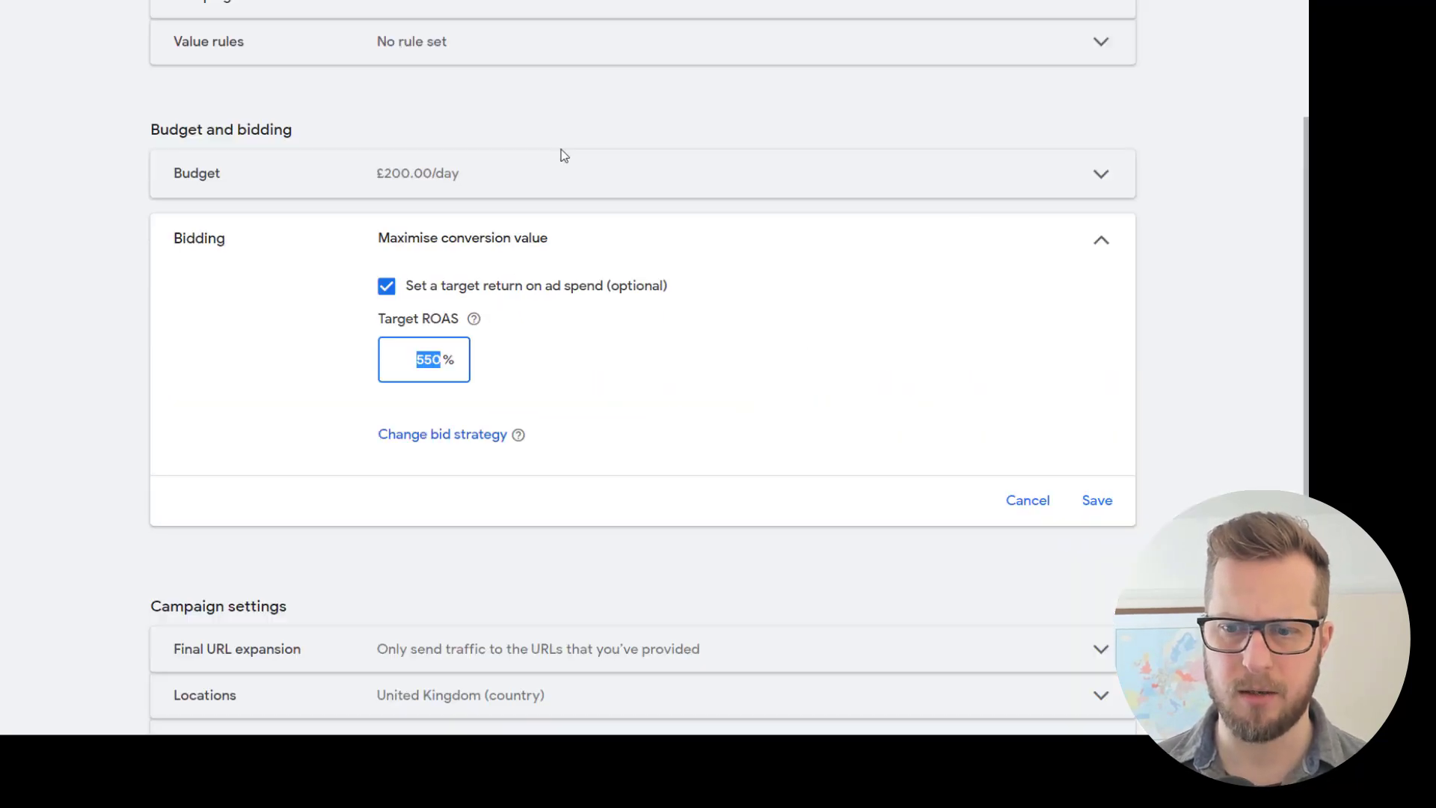
drag(407, 382, 475, 374)
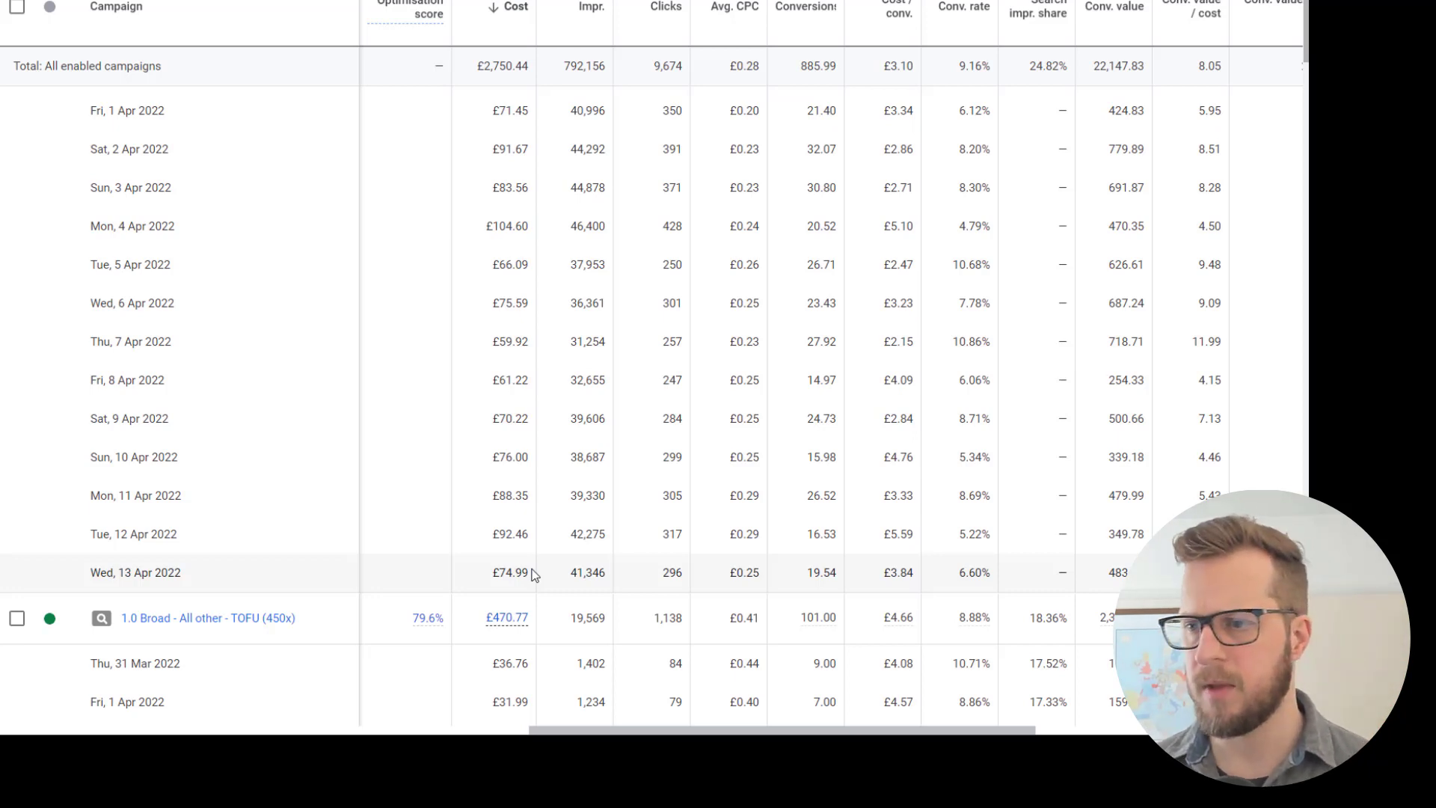
double_click(1049, 68)
click(1045, 66)
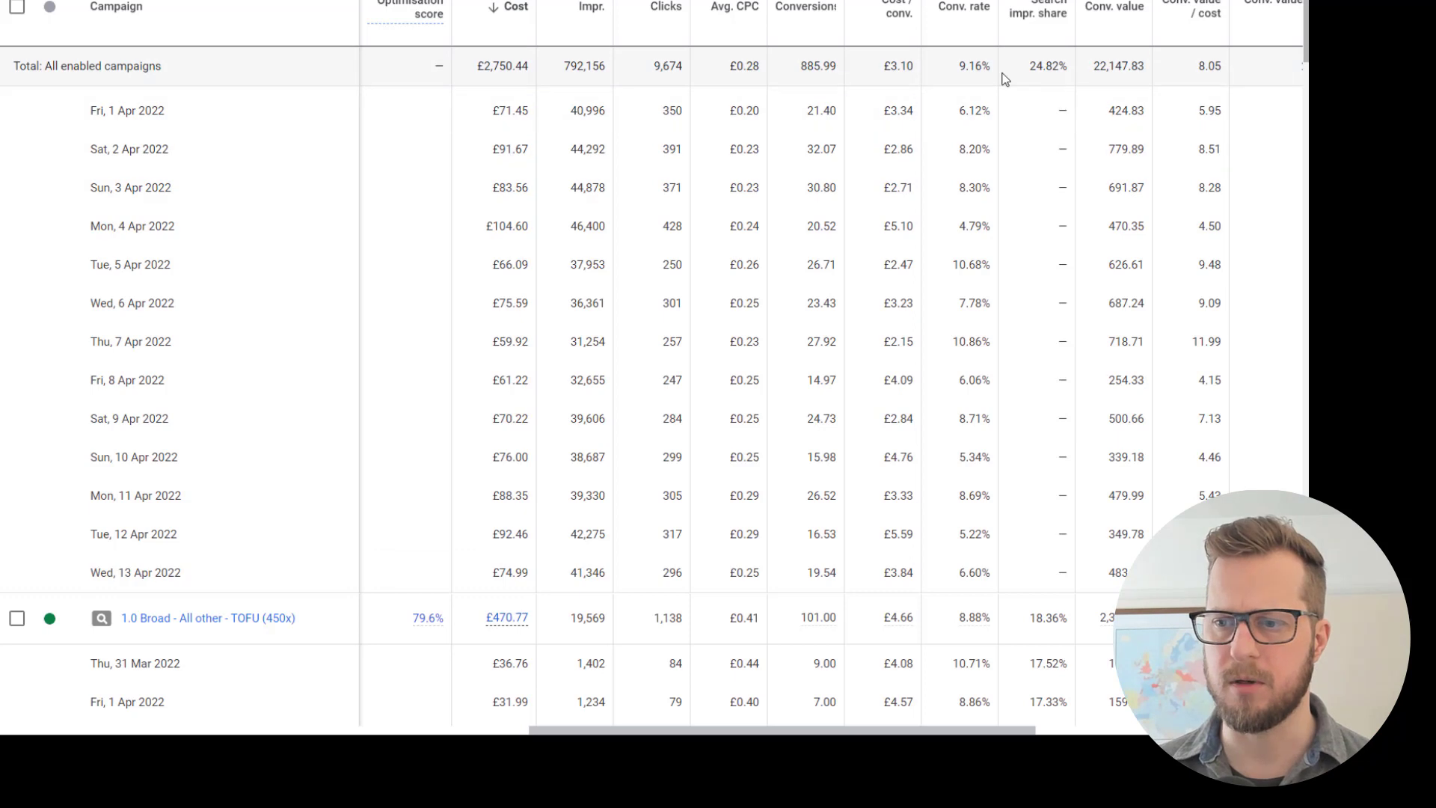
double_click(804, 68)
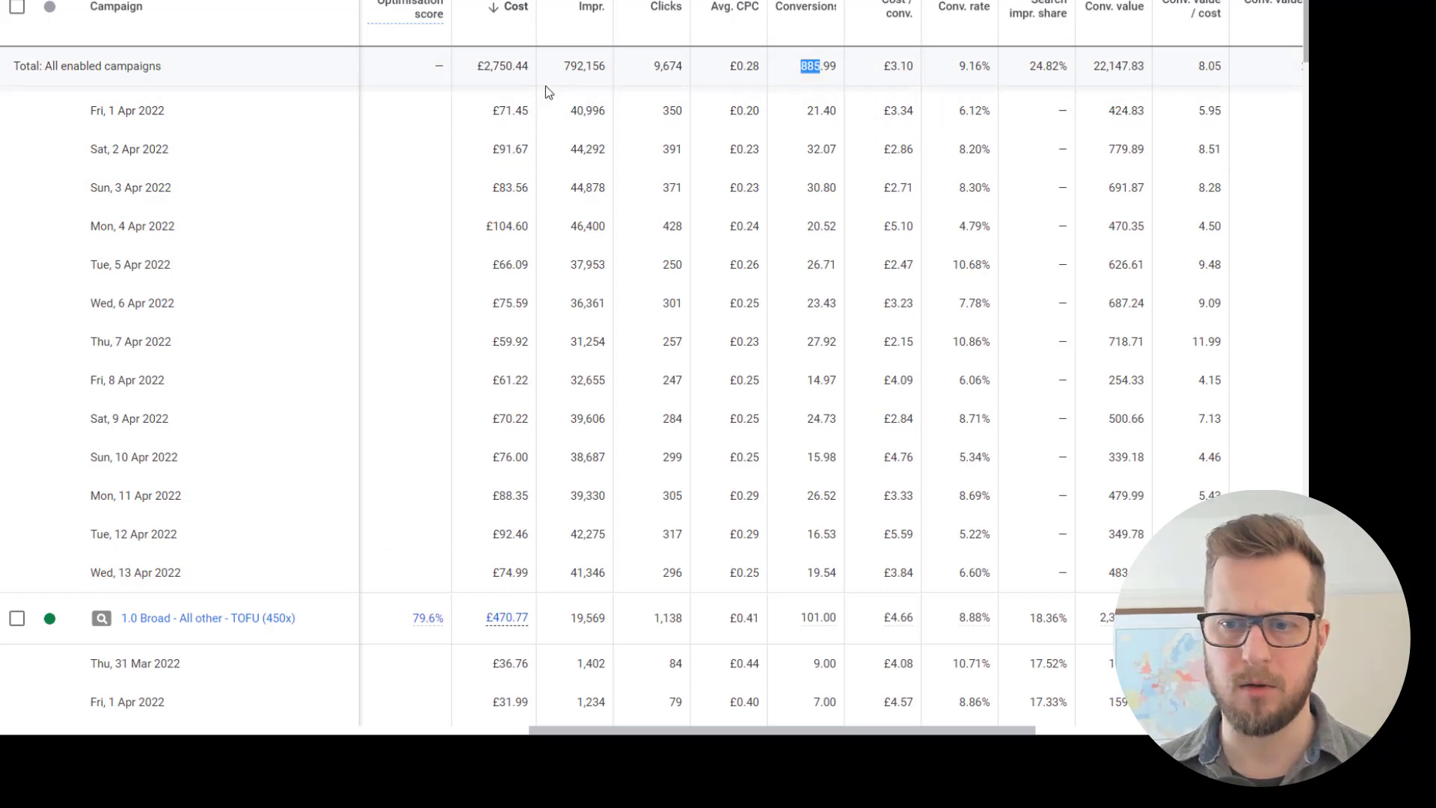
drag(539, 73, 600, 60)
click(609, 72)
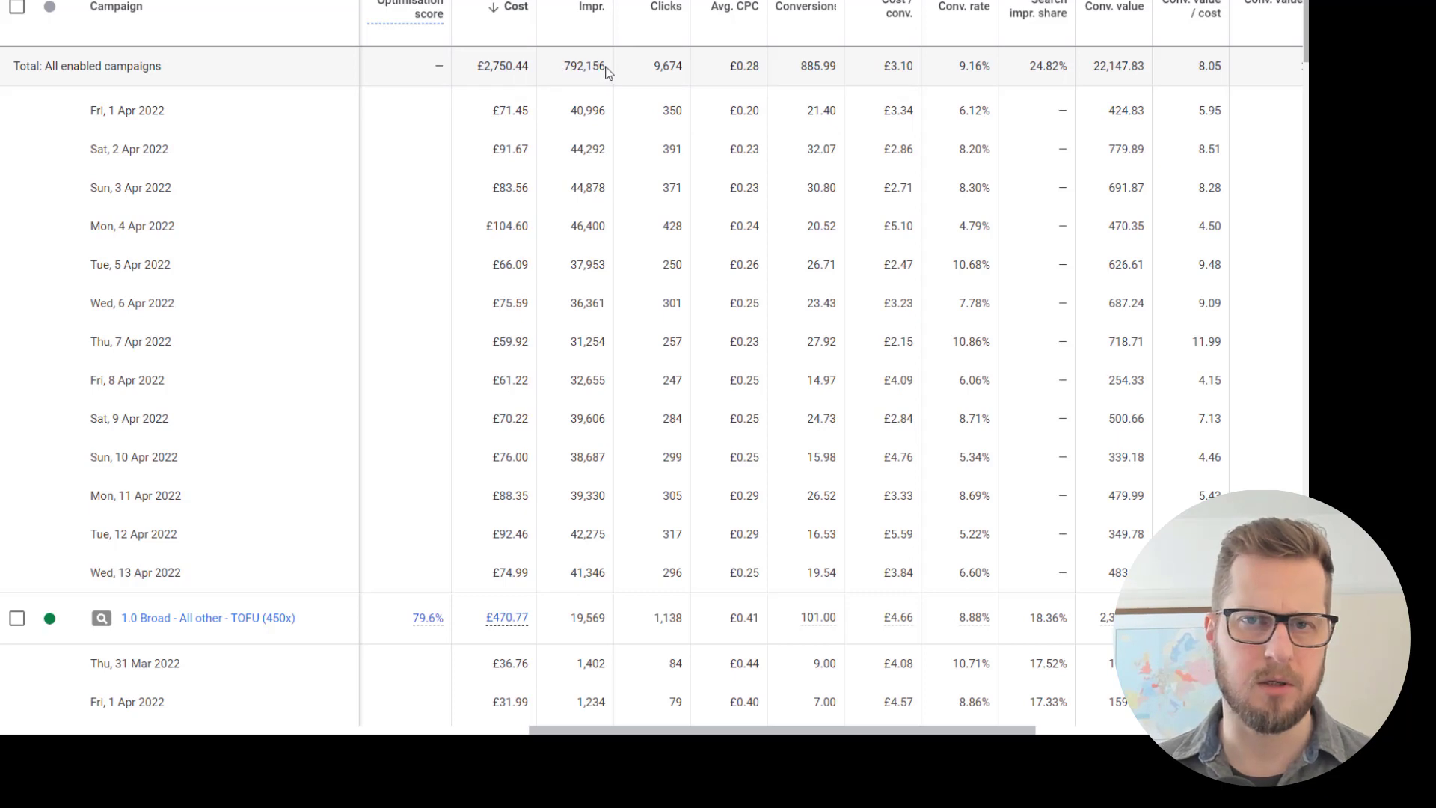